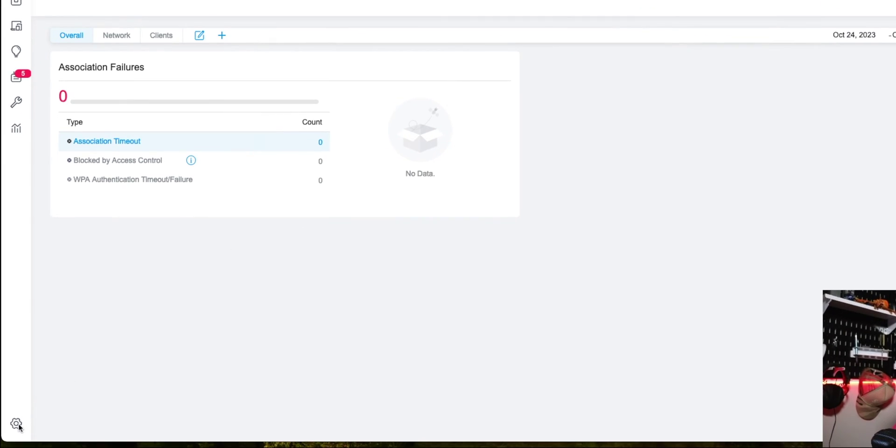
- Open the site's Wireguard VPN settings and start creating a new Wireguard interface
left_click(19, 429)
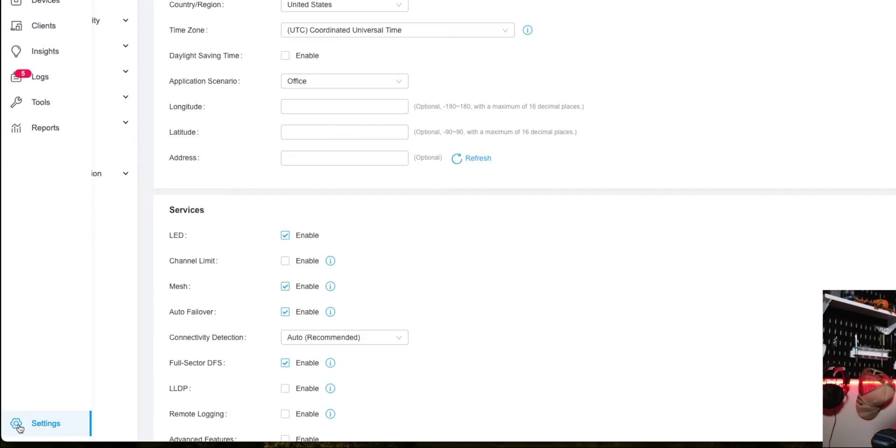
left_click(50, 72)
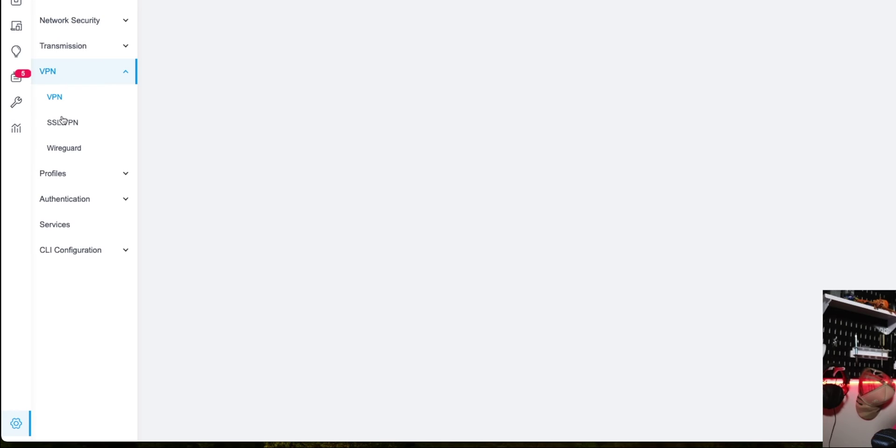
left_click(65, 150)
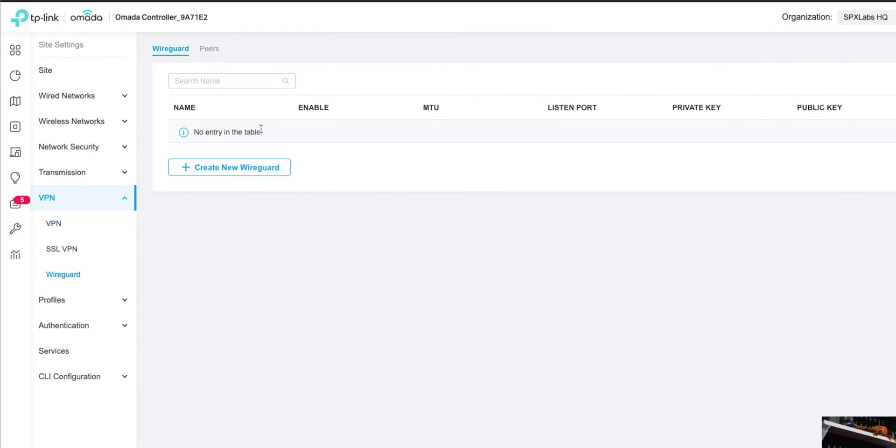
left_click(245, 173)
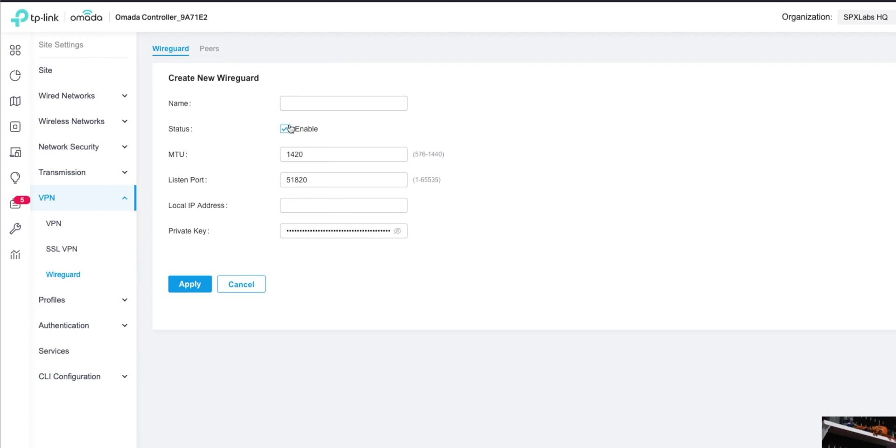
- Name the new Wireguard interface spxlabsHQ and begin editing its local IP address
left_click(333, 104)
type("spx")
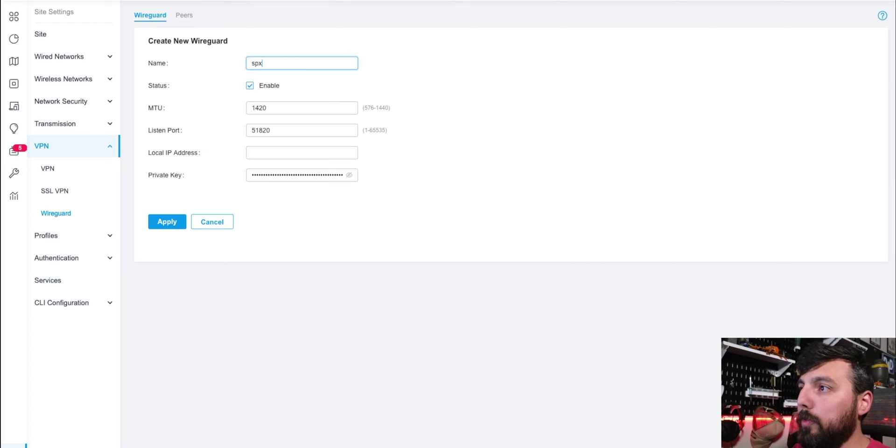
type("labsHQ")
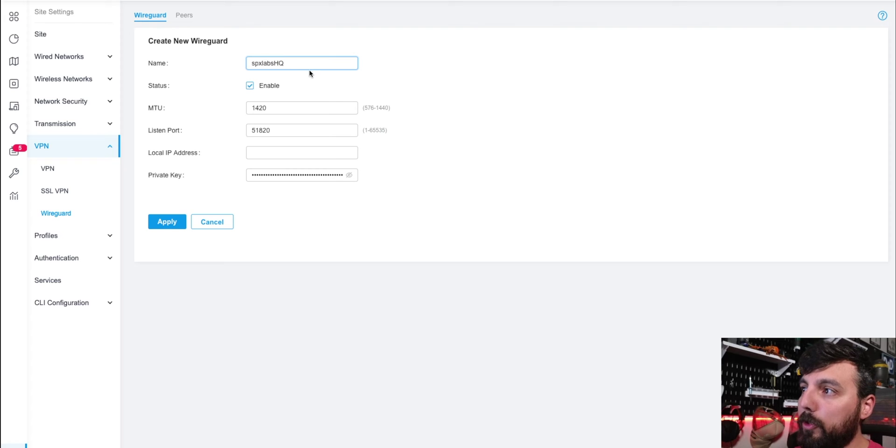
left_click(286, 154)
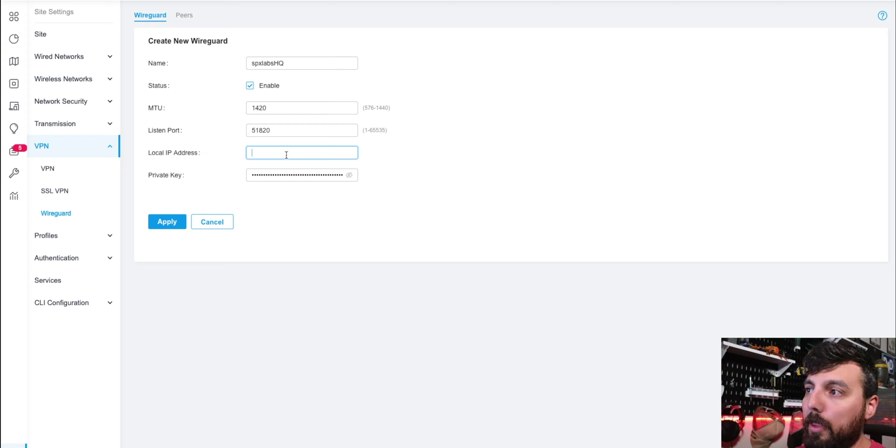
type("10")
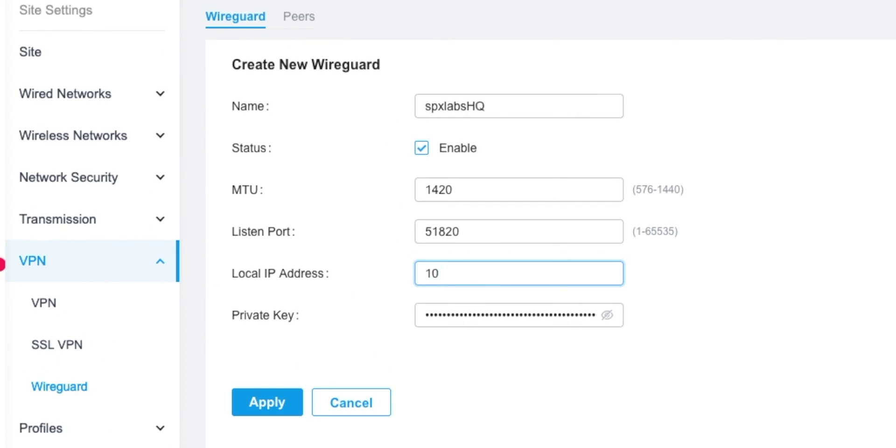
type(".10.10")
key("BackSpace")
key("BackSpace")
key("BackSpace")
key("BackSpace")
key("BackSpace")
key("BackSpace")
key("BackSpace")
key("BackSpace")
type("172.16.18")
key("BackSpace")
key("BackSpace")
type("0")
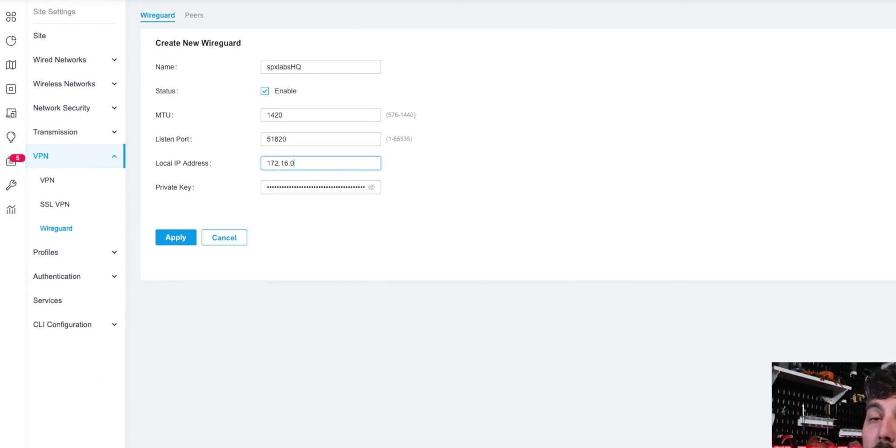
key("BackSpace")
key("BackSpace")
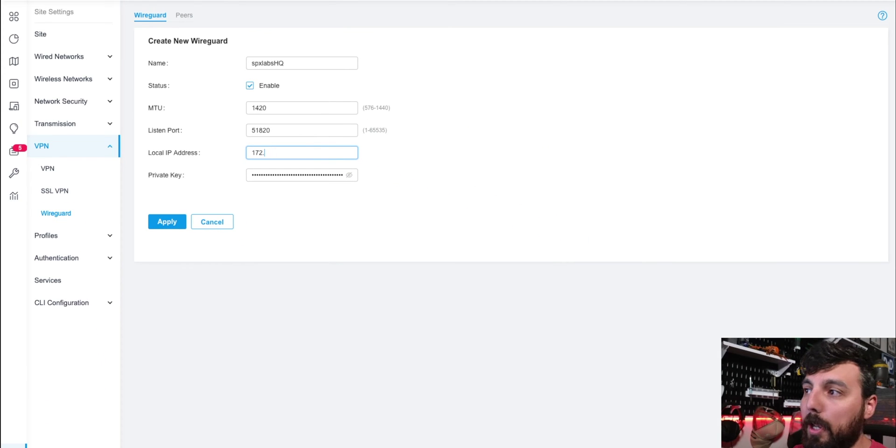
key("BackSpace")
key("BackSpace")
key("BackSpace")
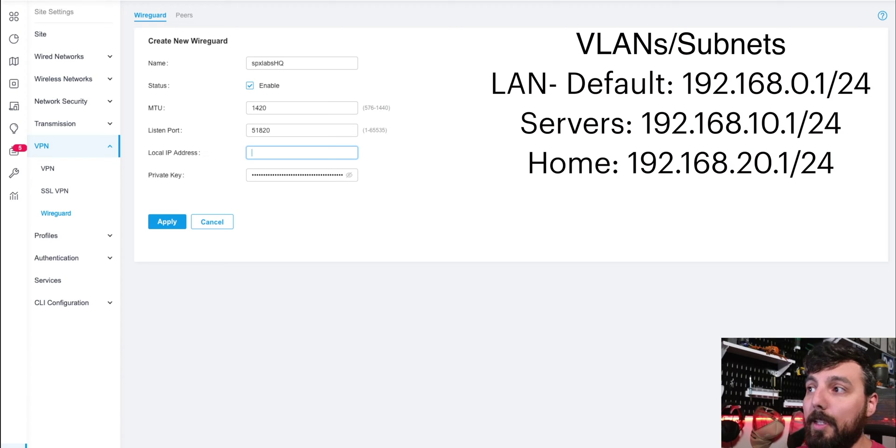
- Set the local IP address to 192.168.69.10 and apply the new Wireguard interface
type("92.168.69.10")
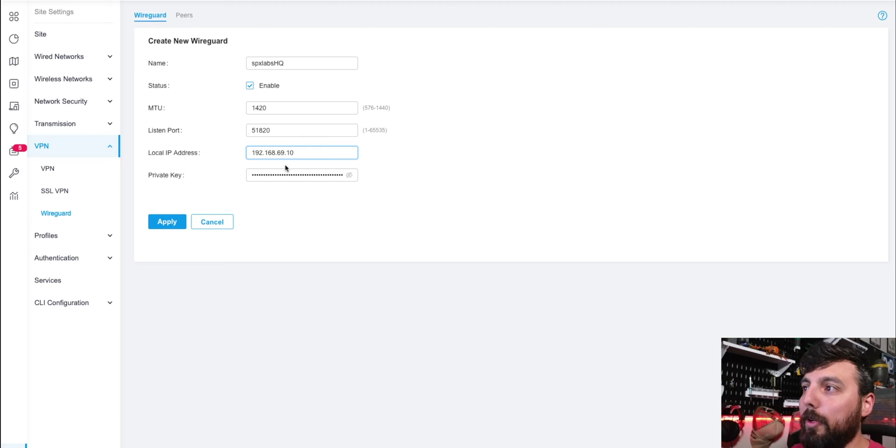
left_click(169, 223)
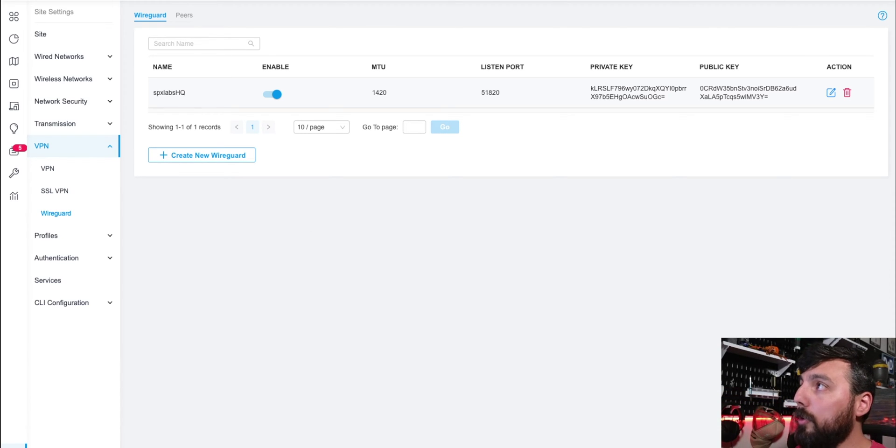
- Switch to the WireGuard app's tunnel manager and add an empty tunnel named spxlabsHome
left_click_drag(552, 72, 538, 105)
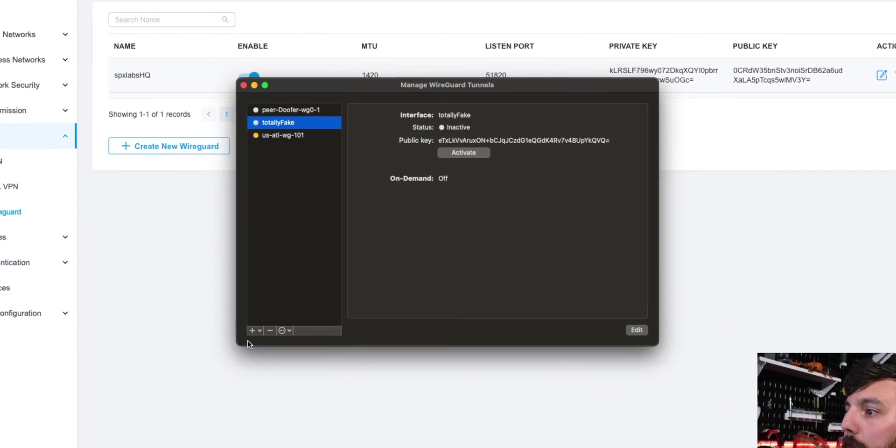
left_click(276, 318)
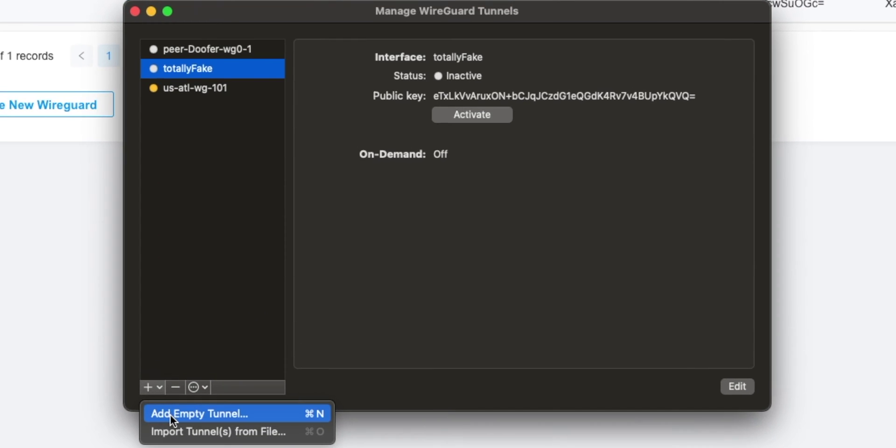
left_click(170, 415)
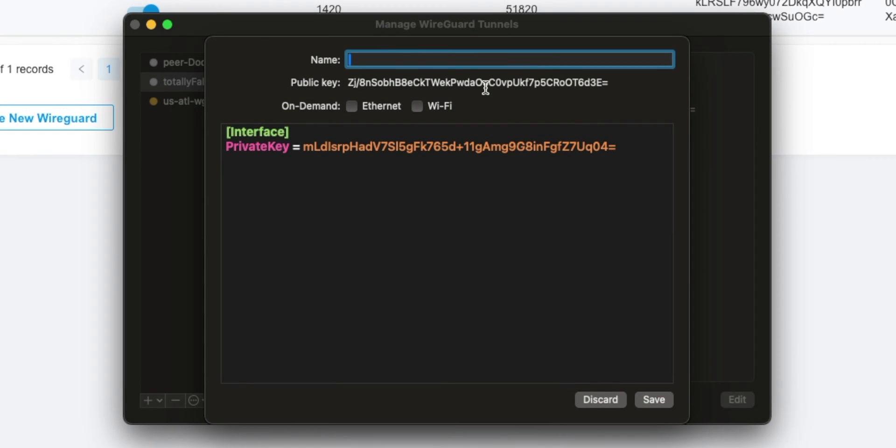
type("spxlabsHOm")
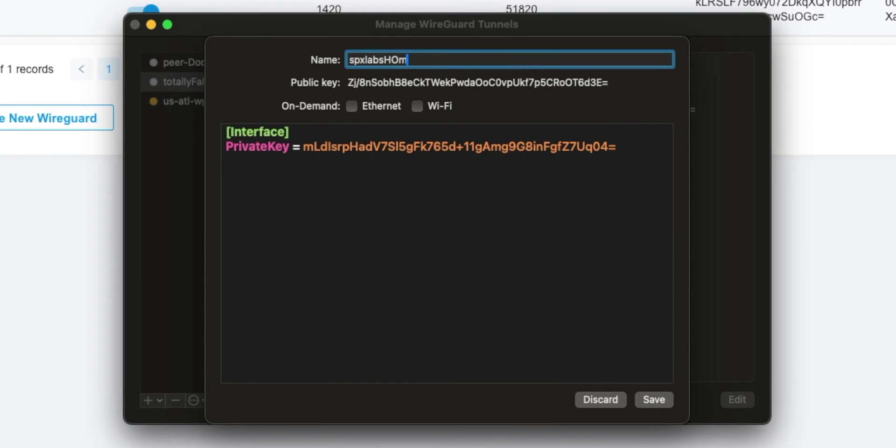
key("BackSpace")
key("BackSpace")
type("ome")
- Add an Address line with 192.168.69.11/24 below the private key in the tunnel's Interface section
left_click(638, 149)
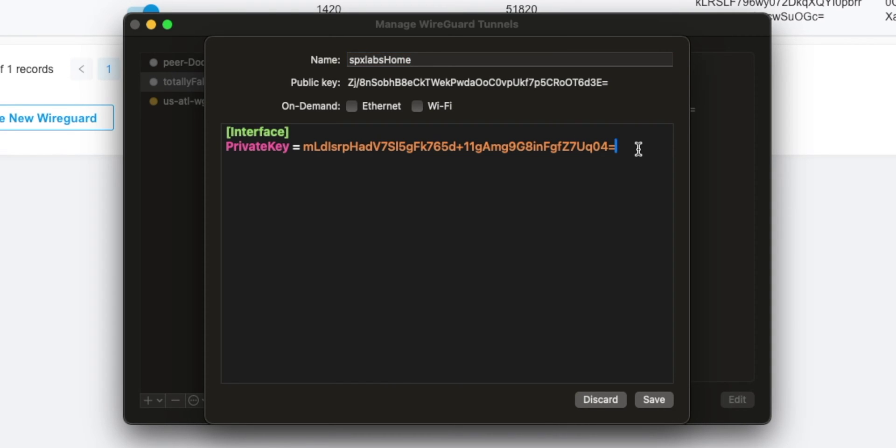
key("Return")
type("Addre")
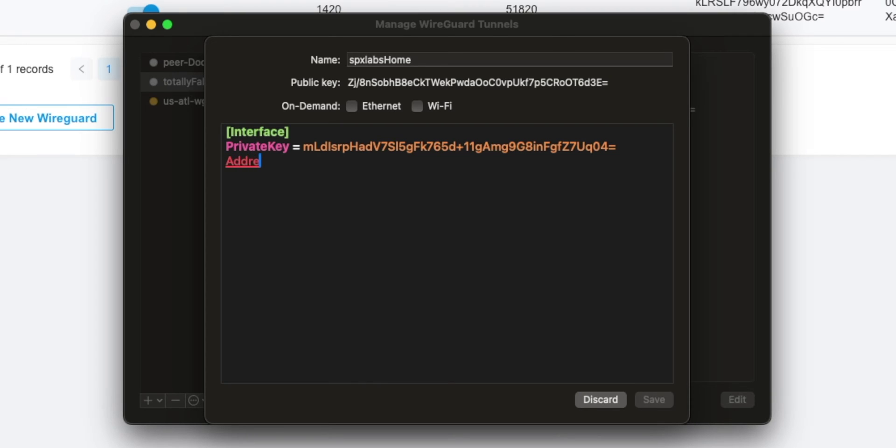
type("ss =")
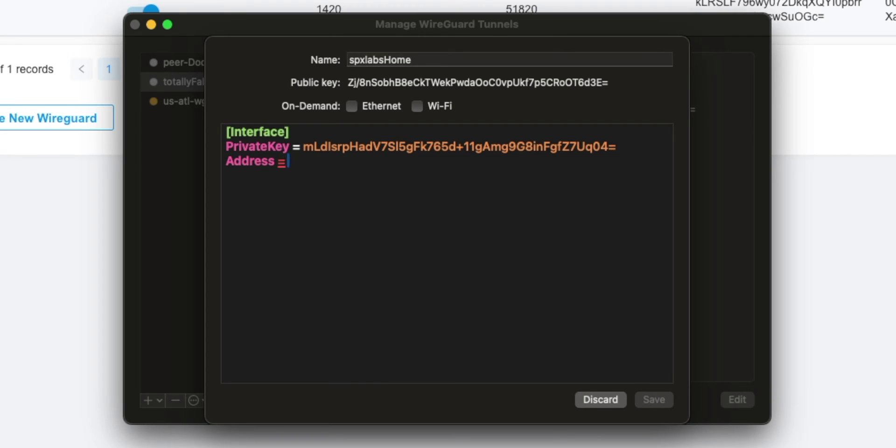
type(" 192.168")
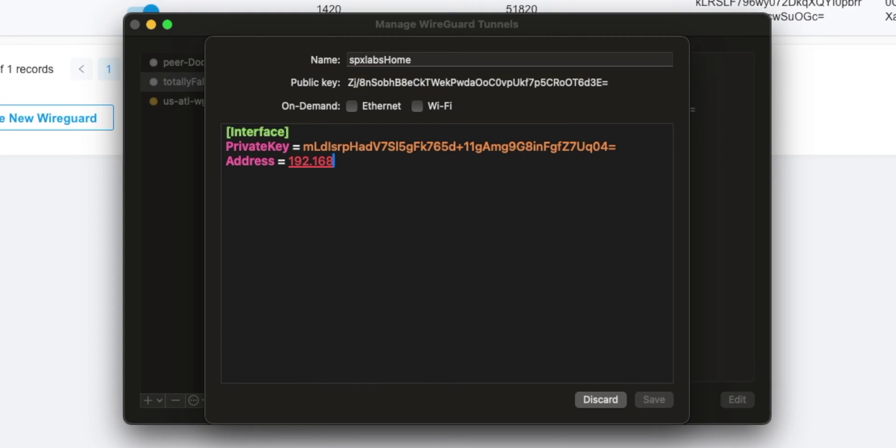
type(".69.11")
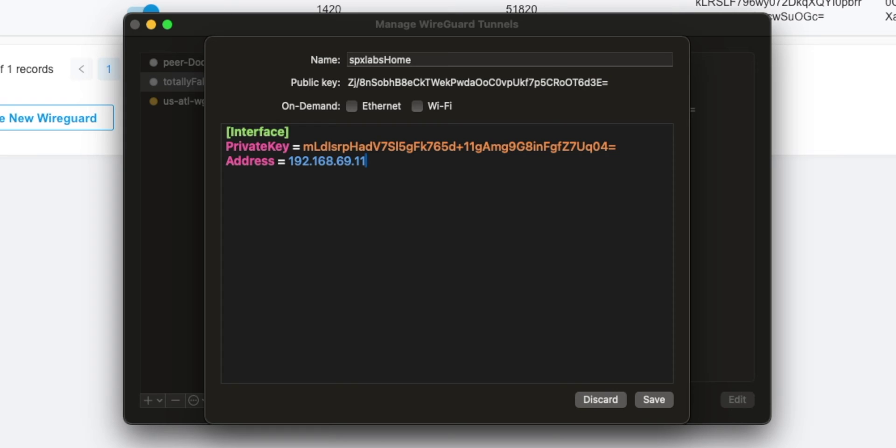
type("/24")
- Add a DNS line with 1.1.1.1 below the address in the tunnel's Interface section
key("Return")
type("DNS = ")
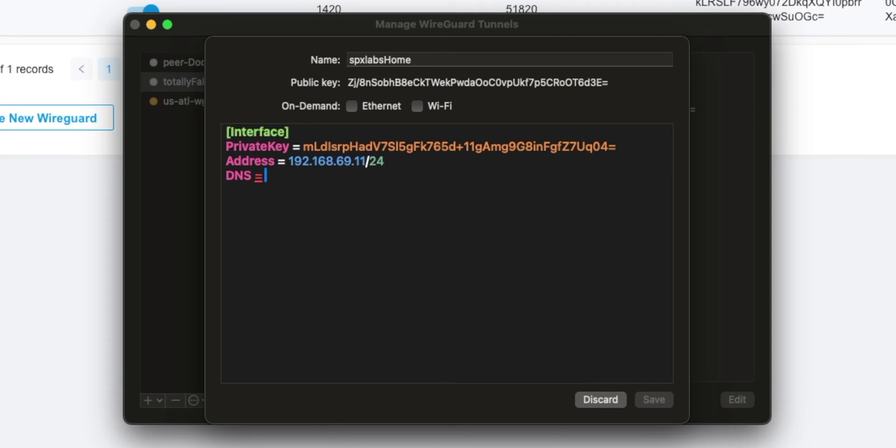
type("1.1.1.1")
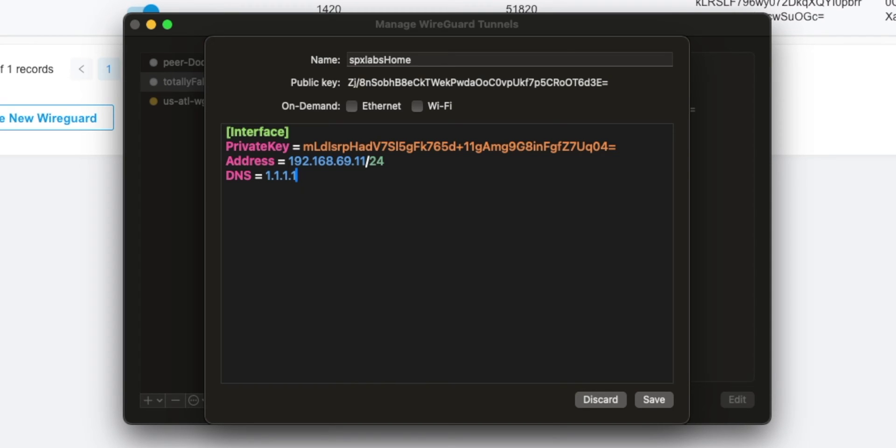
type(",")
key("BackSpace")
type(",")
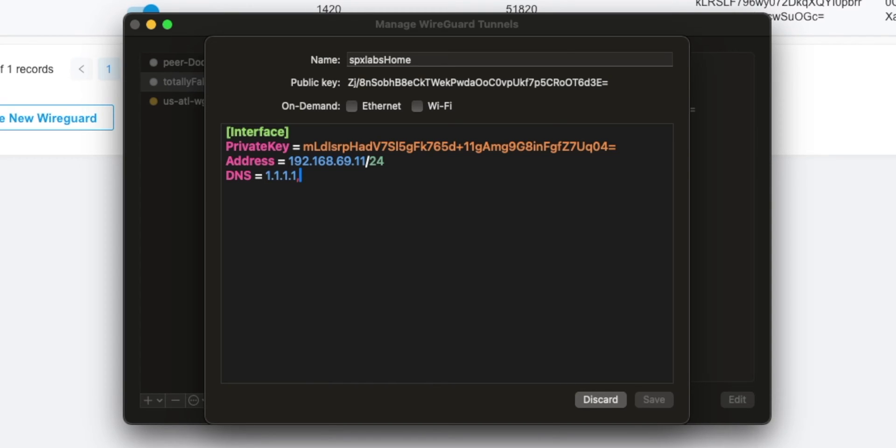
type("8.8.8.8")
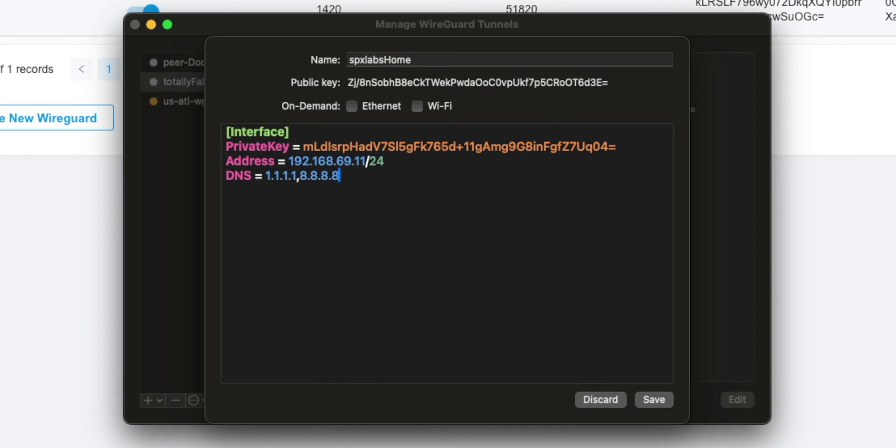
key("BackSpace")
key("BackSpace")
key("BackSpace")
key("BackSpace")
key("BackSpace")
key("BackSpace")
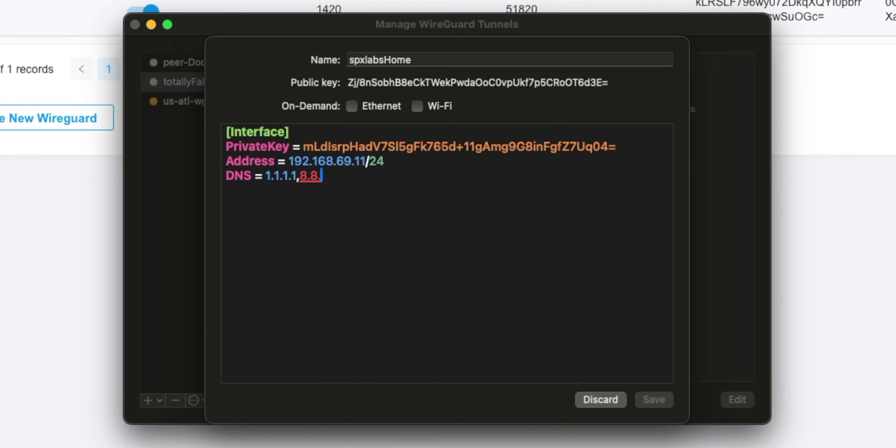
key("BackSpace")
key("BackSpace")
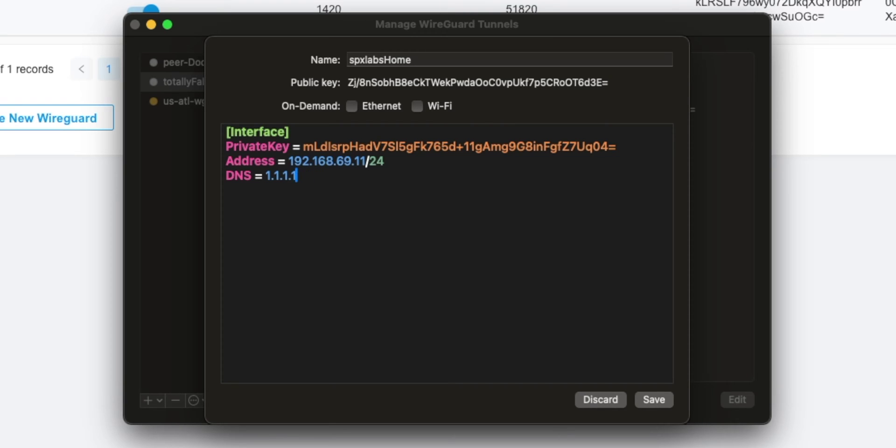
- Add a [Peer] section below the Interface section, separated by a blank line, and start its PublicKey entry with an equals sign
key("Return")
key("Return")
type("[Peer")
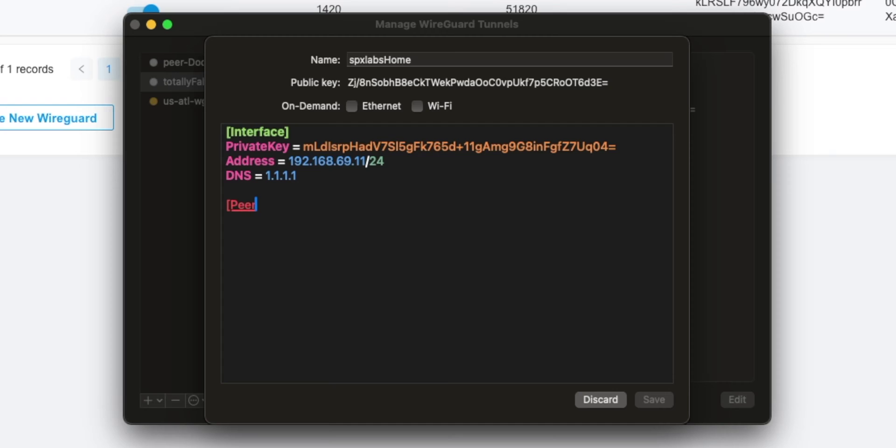
type("]")
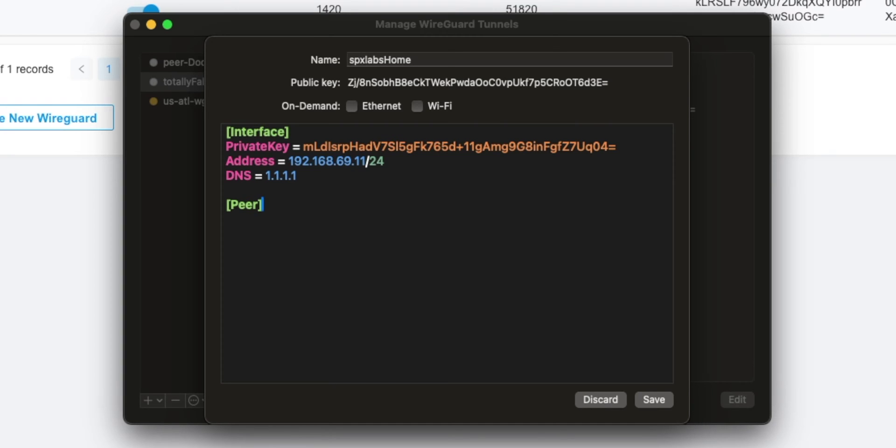
key("Return")
type("Public")
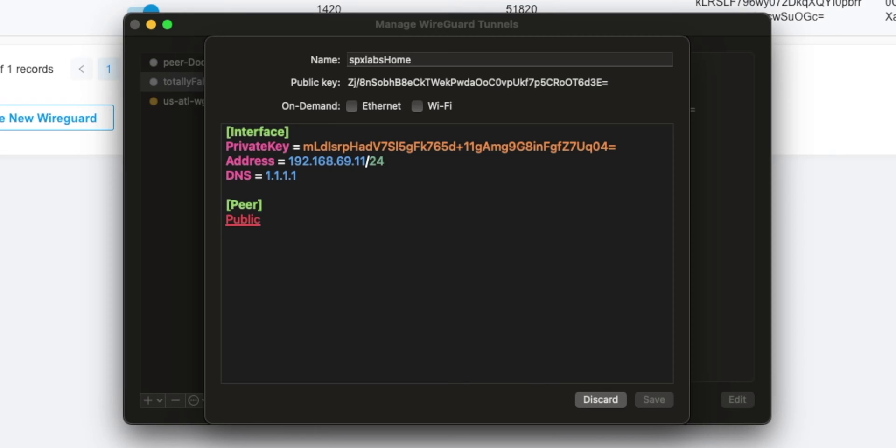
type("Key =")
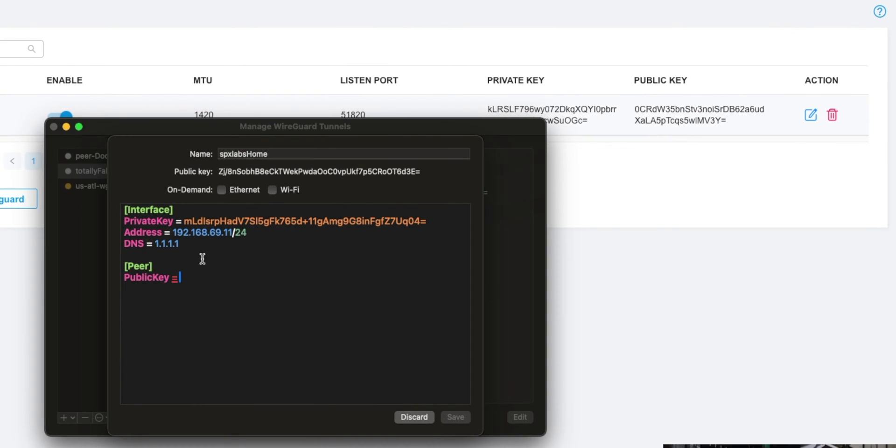
- Switch to the Omada controller and copy the public key of the spxlabsHQ Wireguard interface
left_click(647, 219)
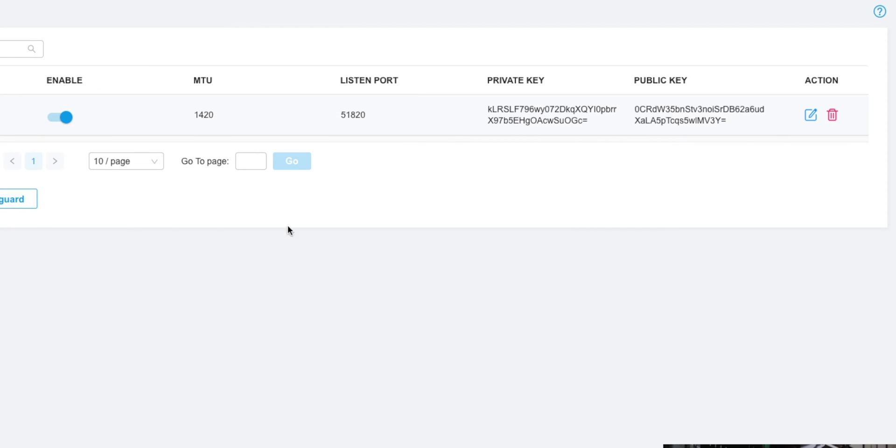
left_click_drag(730, 119, 633, 106)
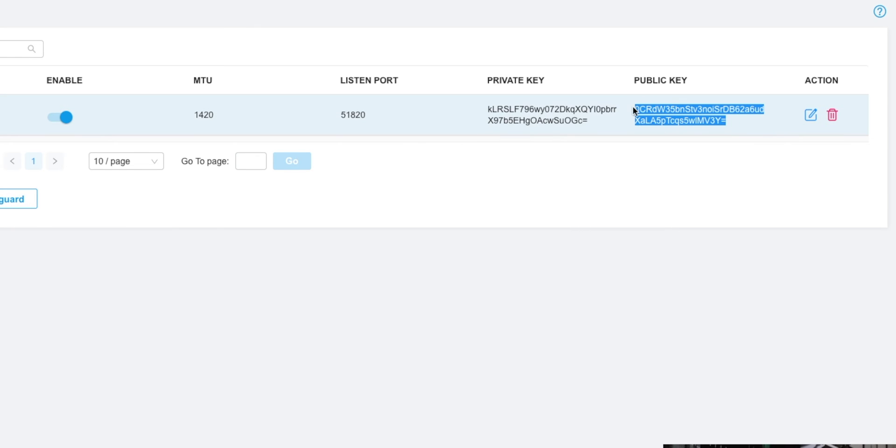
right_click(658, 108)
left_click(680, 117)
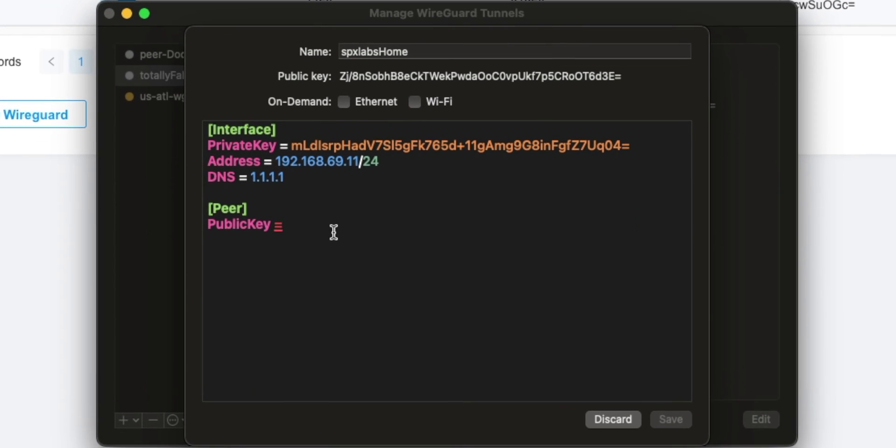
- Paste the copied public key into the Peer section's PublicKey entry and add an AllowedIPs line with 0.0.0.0/0 below it
key("super+v")
key("Return")
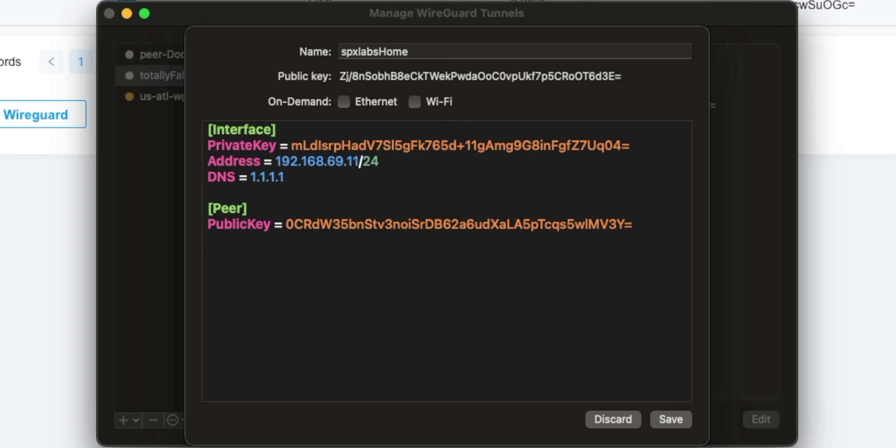
type("A")
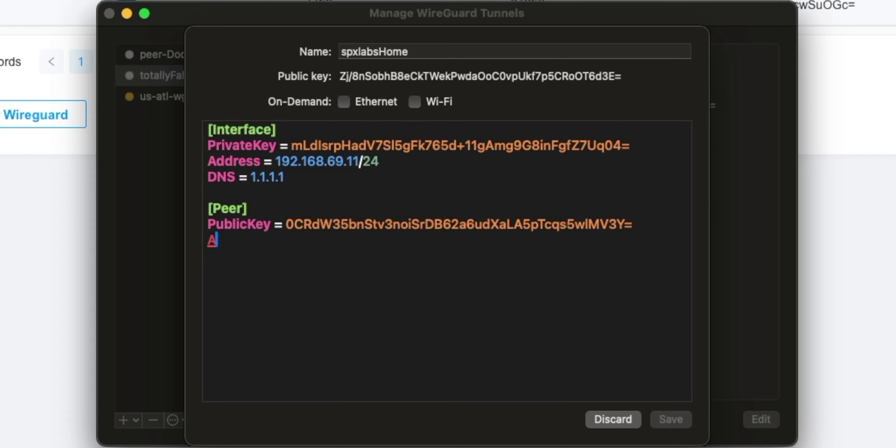
type("llowedIPs")
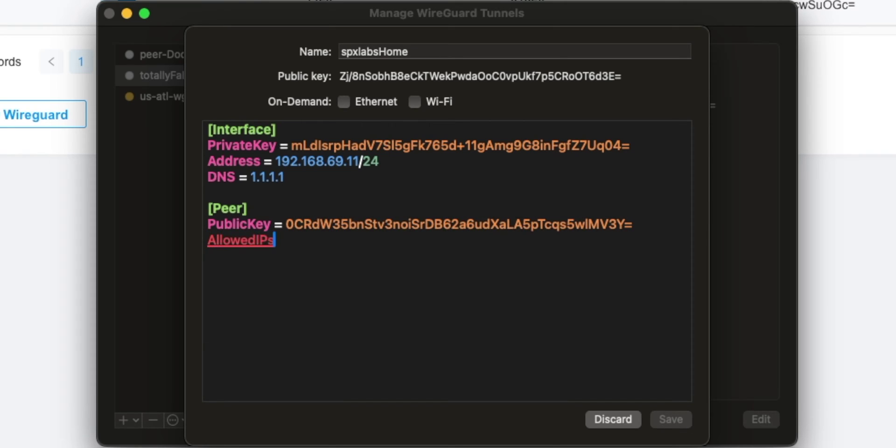
type(" =")
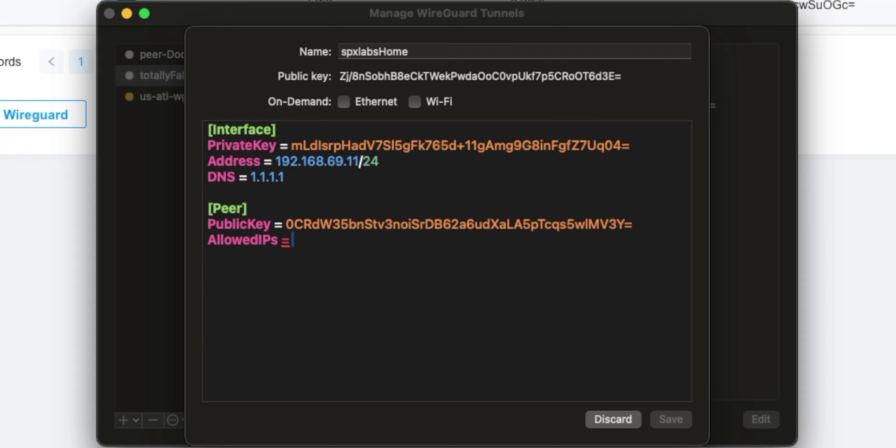
type(" 0.0.0.0/0")
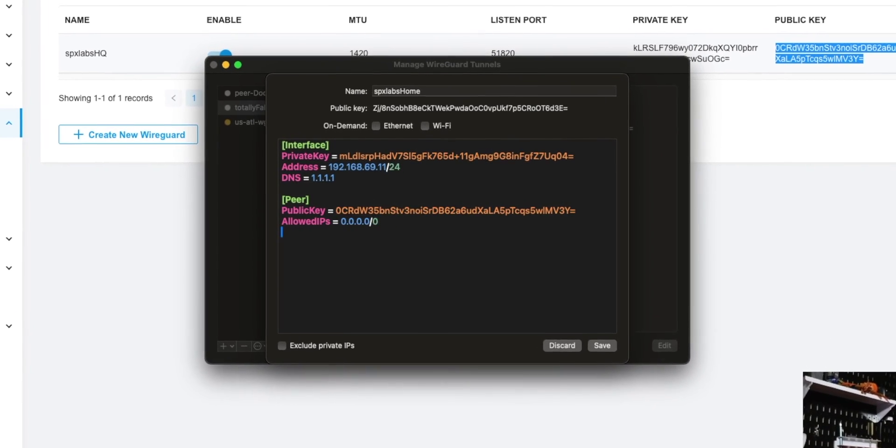
- Start an Endpoint entry with an equals sign on a new line below AllowedIPs in the Peer section
key("Return")
type("EndP")
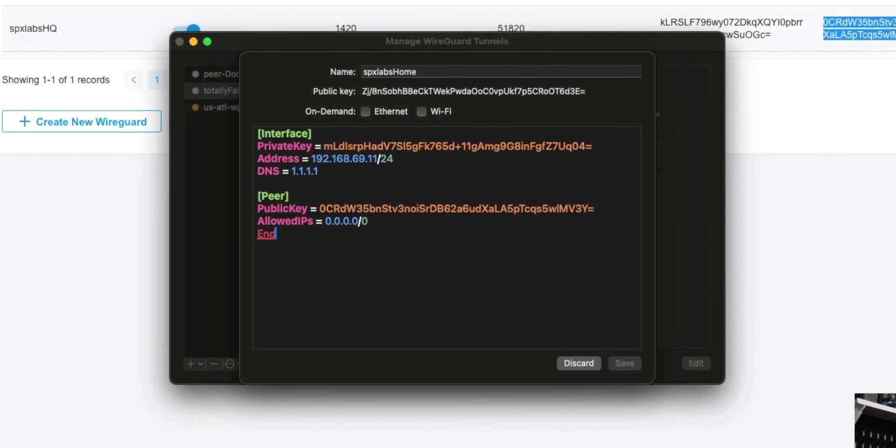
type("oint =")
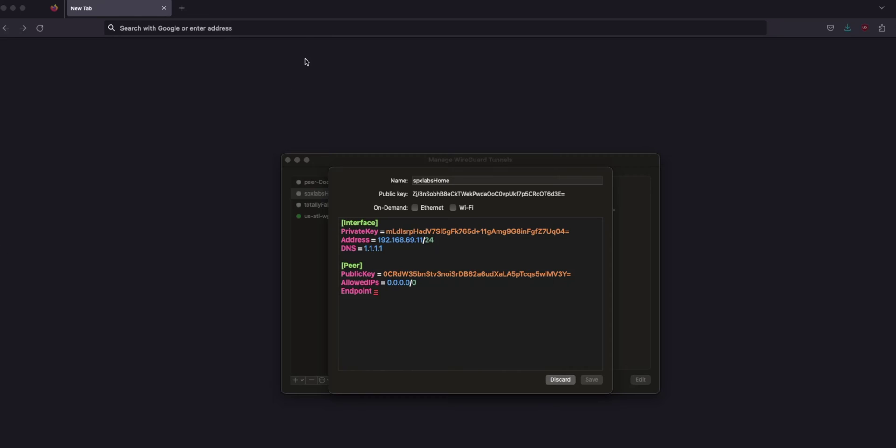
- Switch to the web browser, search Google for "what is my ip" and copy the public IP address
left_click(296, 28)
type("what is m")
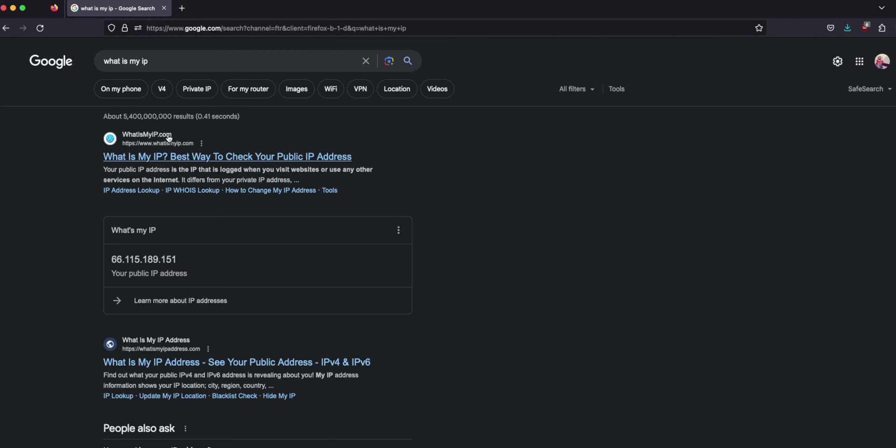
left_click_drag(181, 261, 110, 260)
right_click(126, 259)
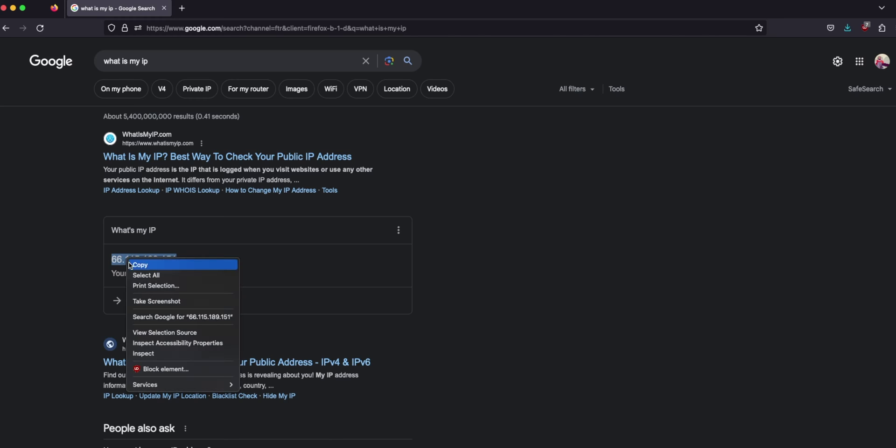
left_click(142, 268)
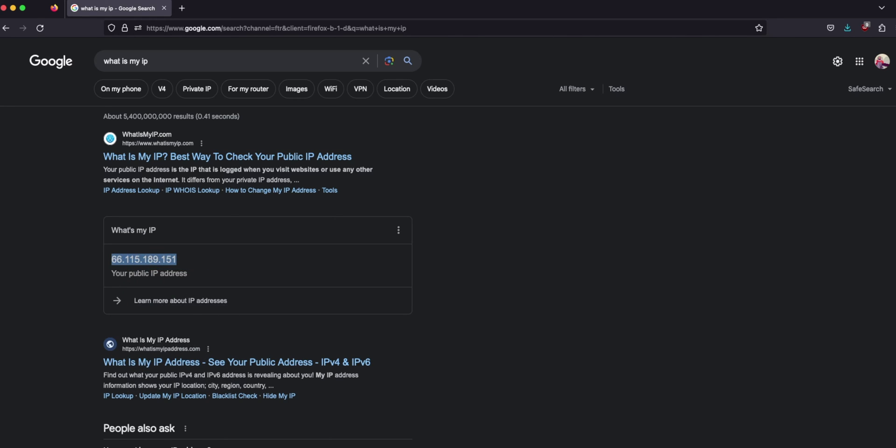
- Return to the WireGuard tunnel editor, complete the Endpoint with the copied public IP address and port 51820, and save the tunnel
key("super+Tab")
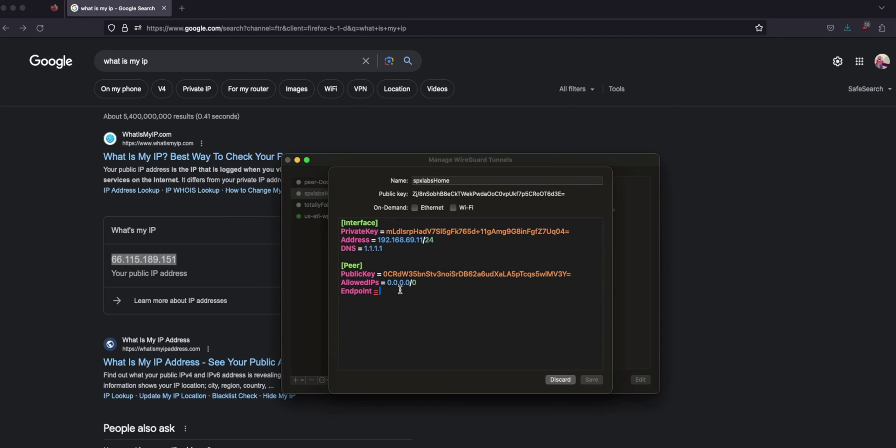
key("super+v")
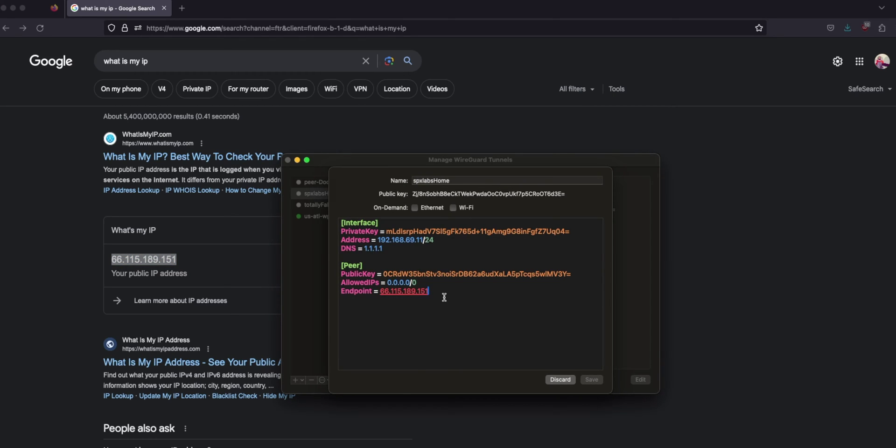
type(":5182")
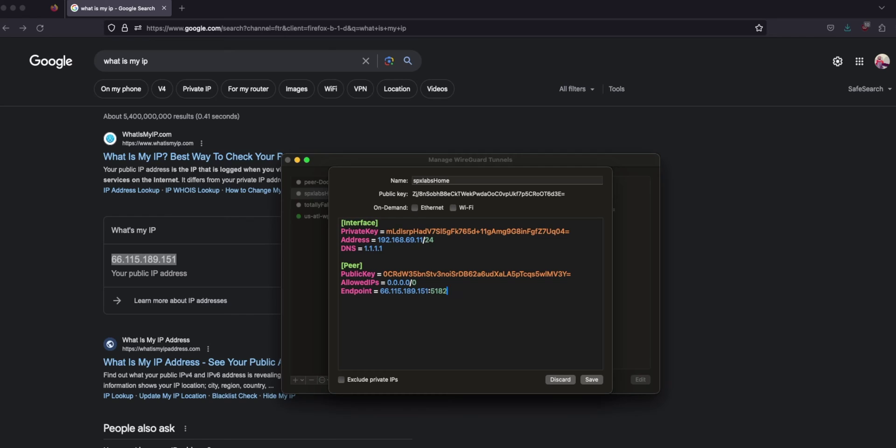
type("0")
left_click(593, 380)
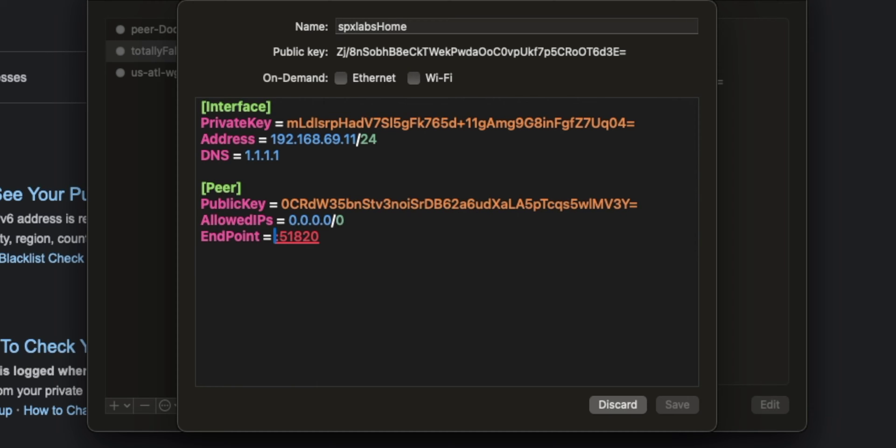
- Set the Endpoint host to spxlabs.com in front of port 51820, save the spxlabsHome tunnel and dismiss the resulting alert
type("spxlabs")
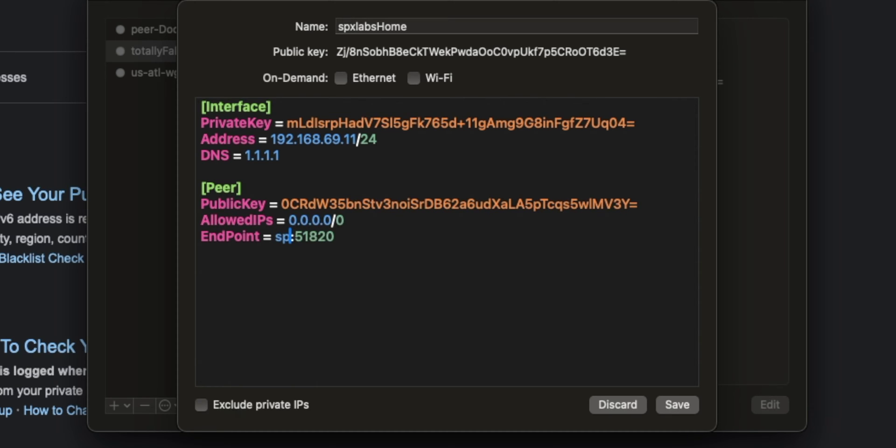
type(".com")
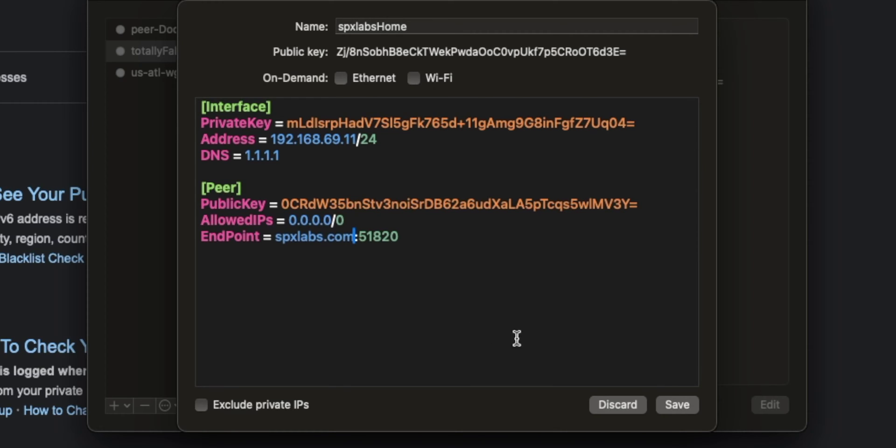
left_click(686, 407)
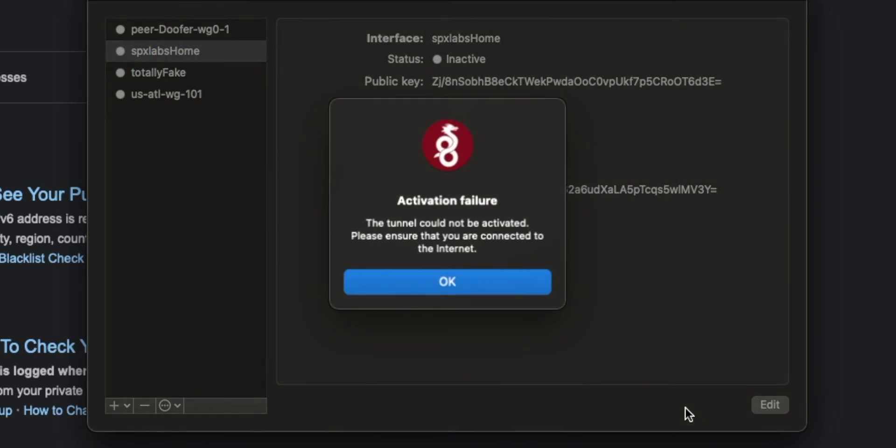
key("Return")
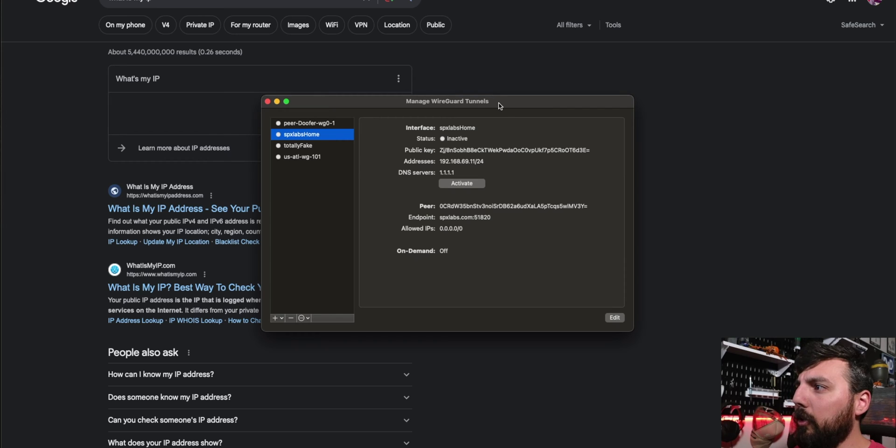
- Move the WireGuard window away, switch to the Omada controller and start creating a new Wireguard peer
left_click_drag(499, 102, 499, 0)
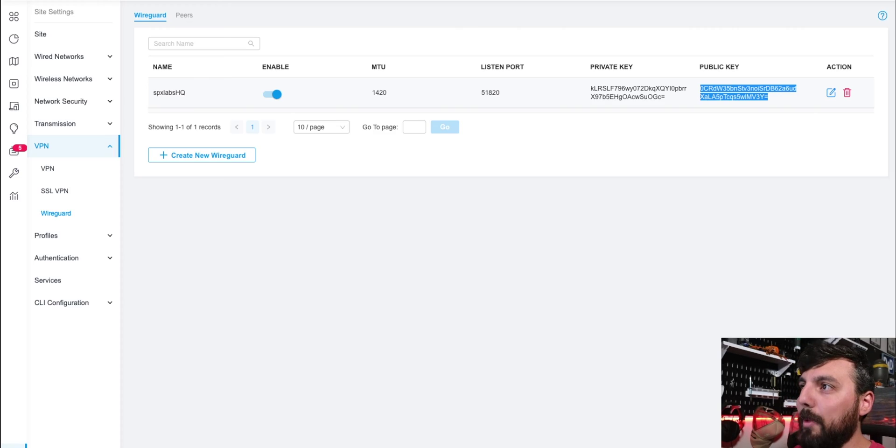
left_click(575, 190)
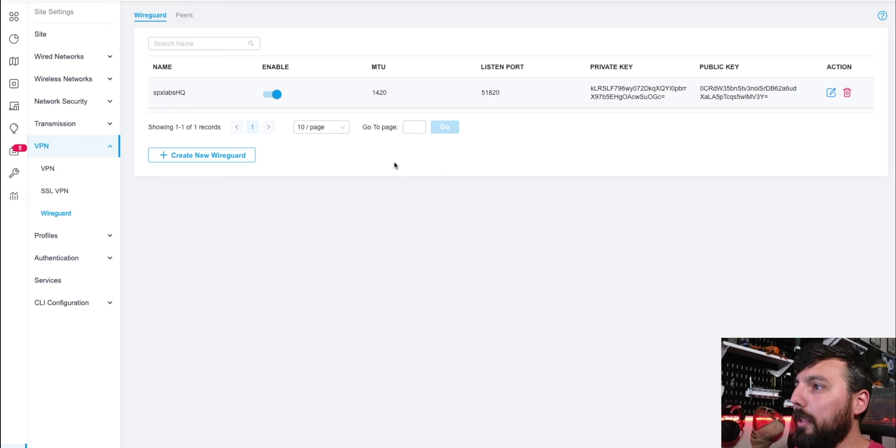
left_click(185, 16)
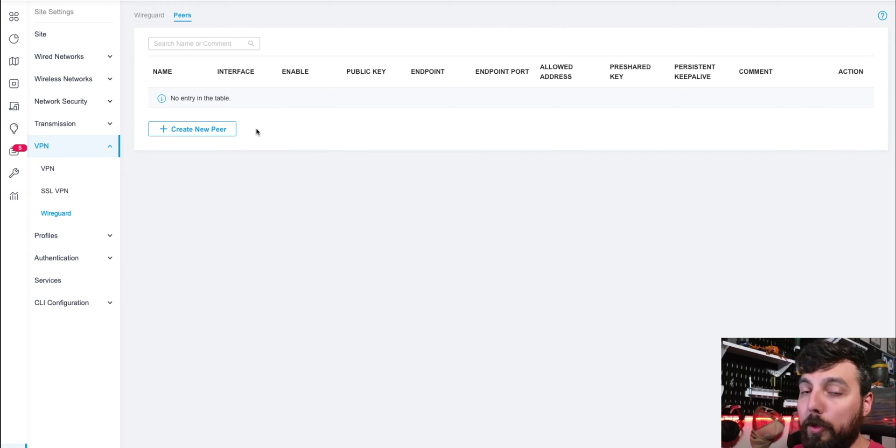
left_click(228, 132)
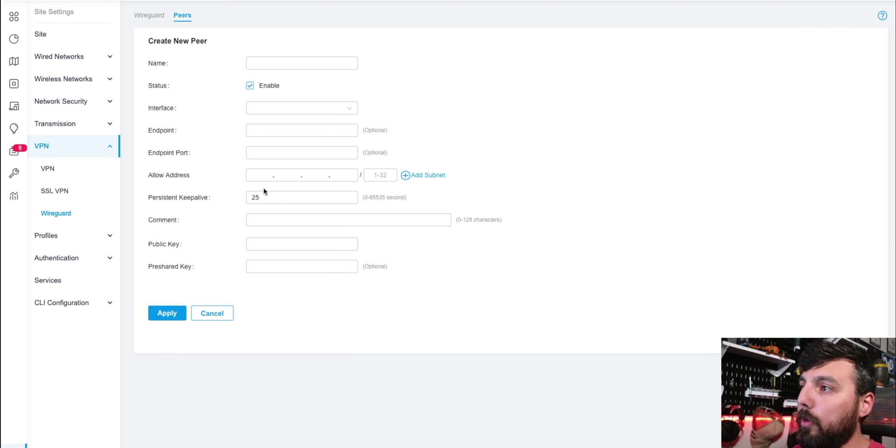
- Name the new peer spxMBP and assign it to the spxlabsHQ interface
left_click(291, 63)
type("sp")
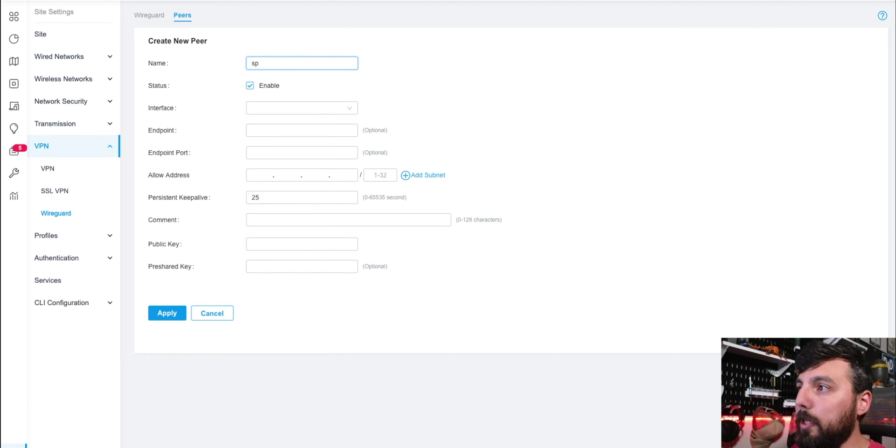
type("xMBP")
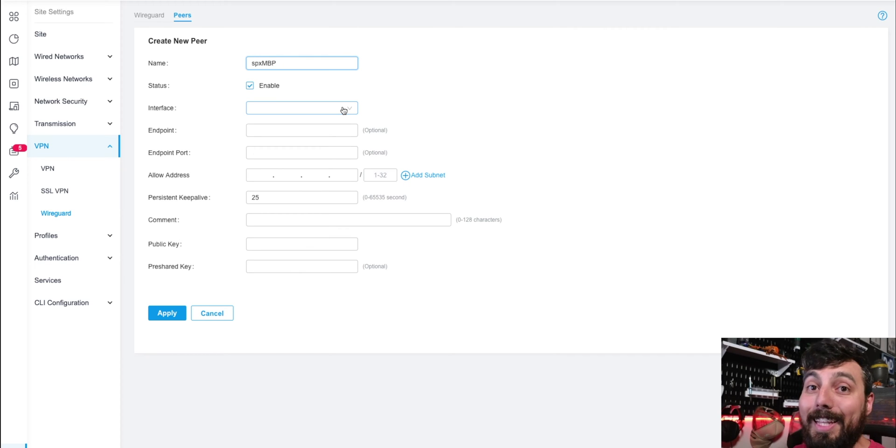
left_click(343, 110)
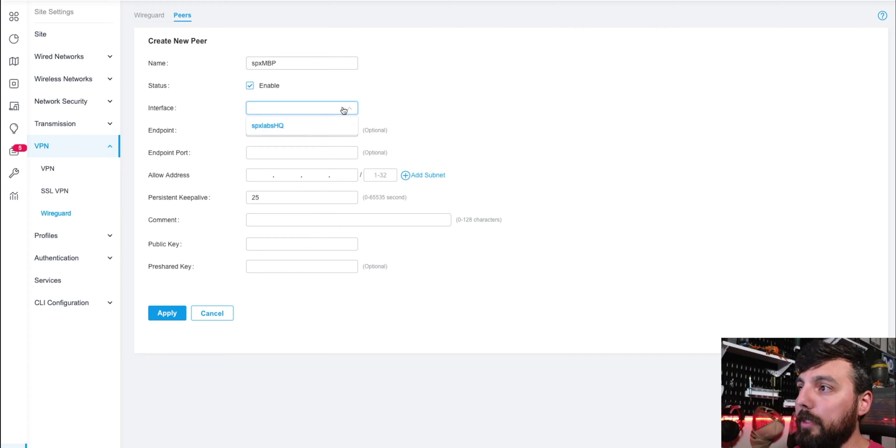
left_click(268, 126)
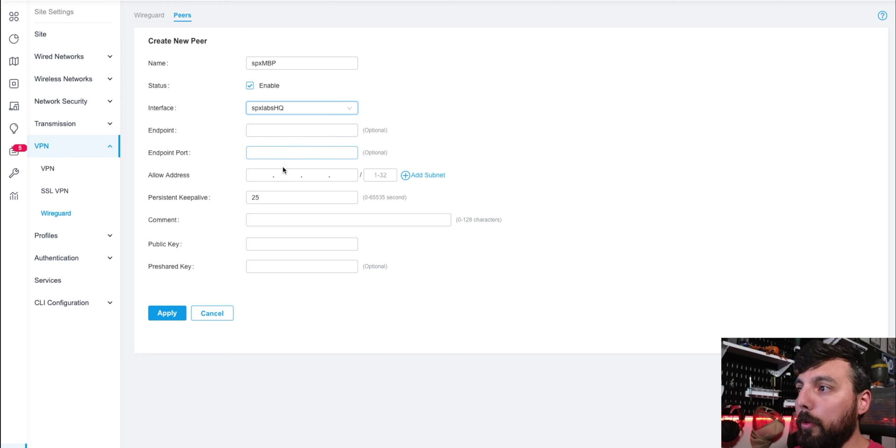
- Set the peer's allowed address to 192.168.69.11/32
left_click(265, 177)
type("192.168.")
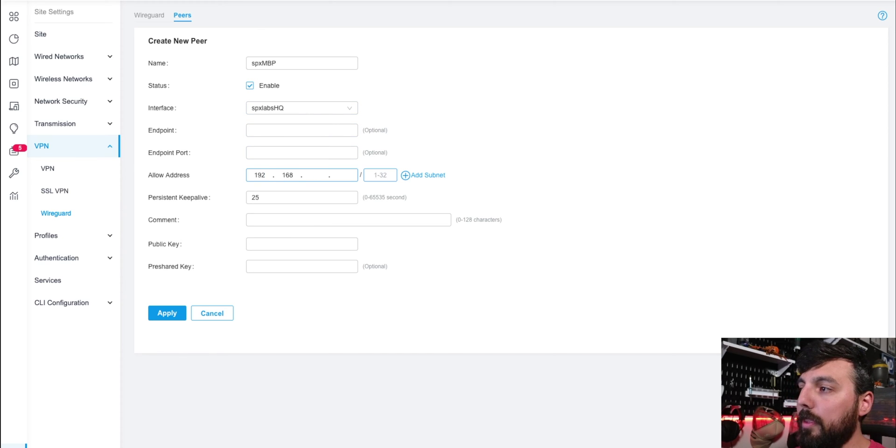
type("69.")
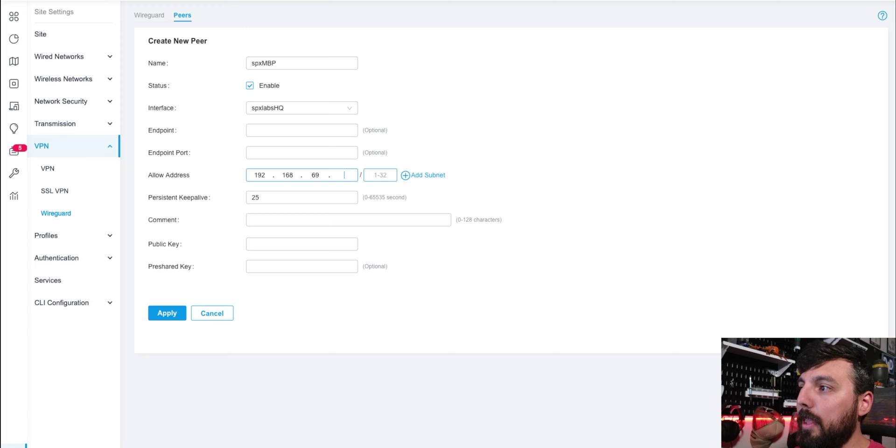
type("11")
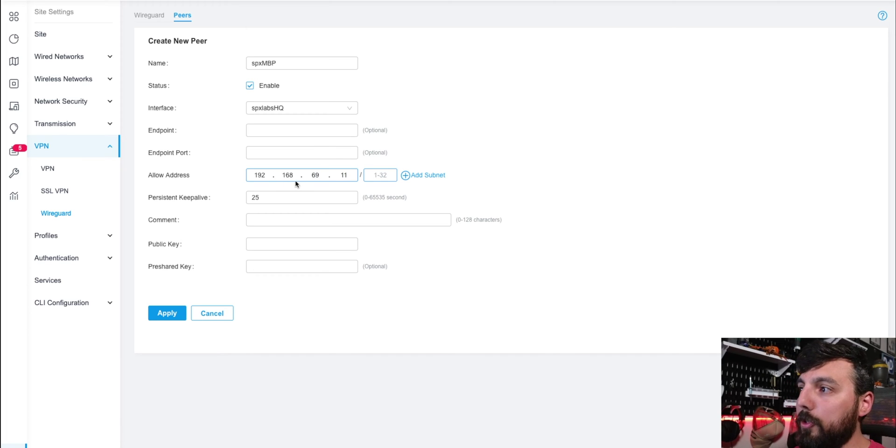
left_click(383, 176)
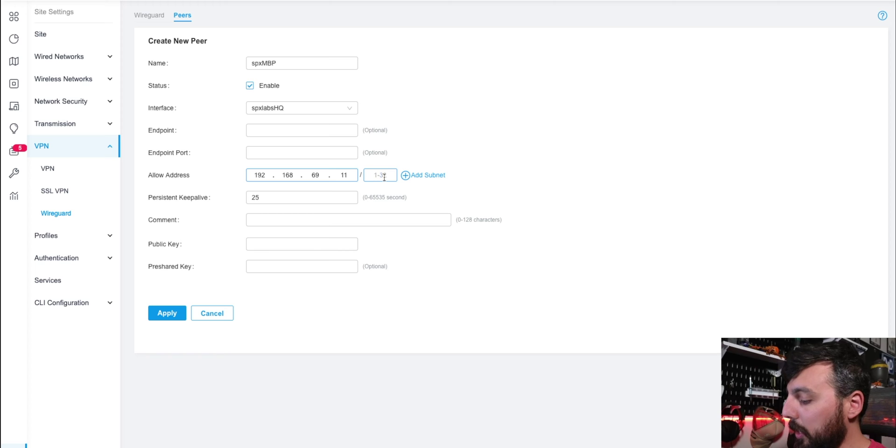
type("32")
left_click(357, 192)
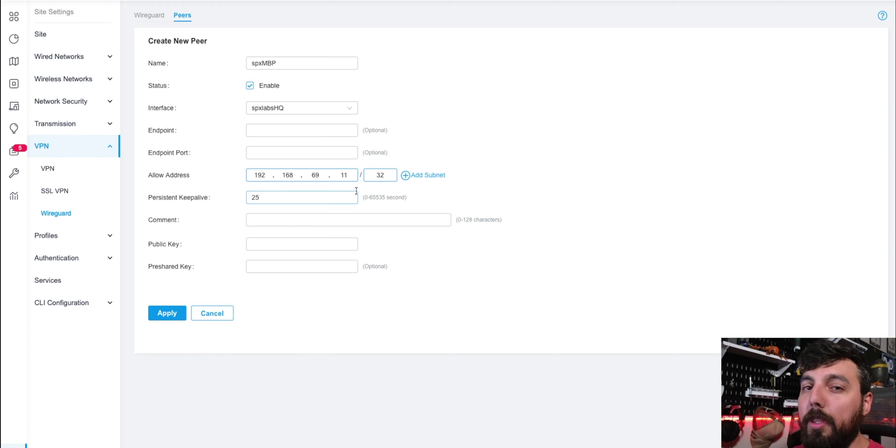
left_click(379, 180)
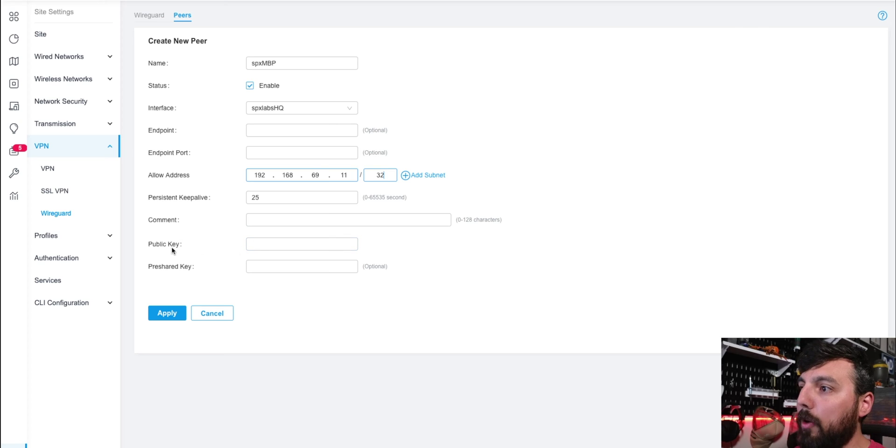
- Bring the WireGuard tunnels window back beside the peer form and copy the spxlabsHome interface's public key
left_click(283, 246)
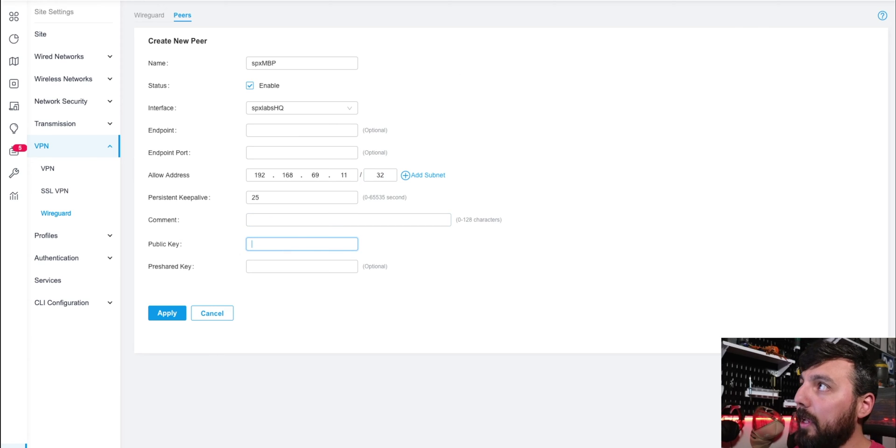
left_click_drag(593, 0, 592, 27)
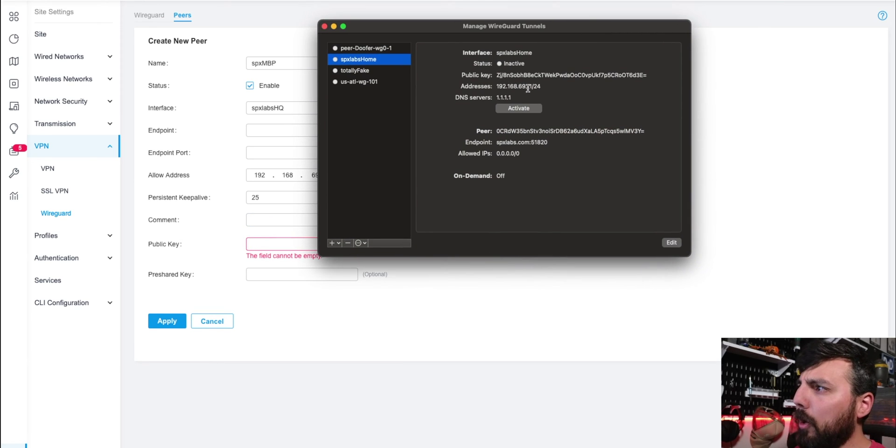
left_click_drag(497, 75, 648, 76)
right_click(613, 76)
left_click(631, 132)
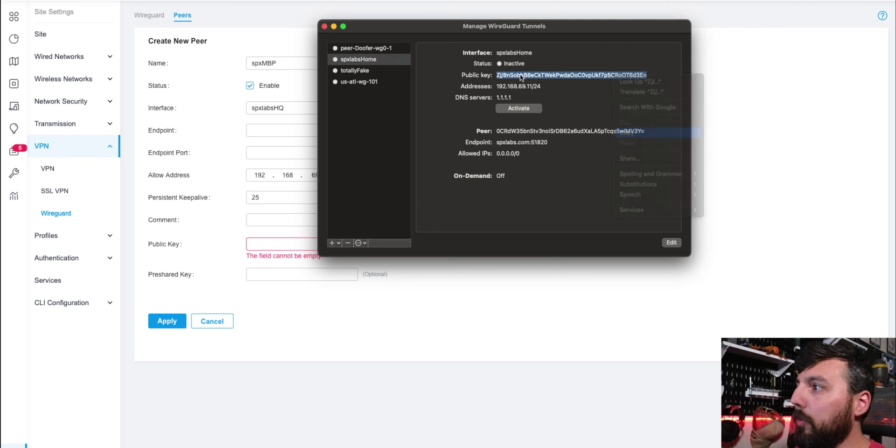
- Move the WireGuard window out of the way, paste the copied public key into the new peer's form and save the peer
left_click_drag(545, 29, 568, 0)
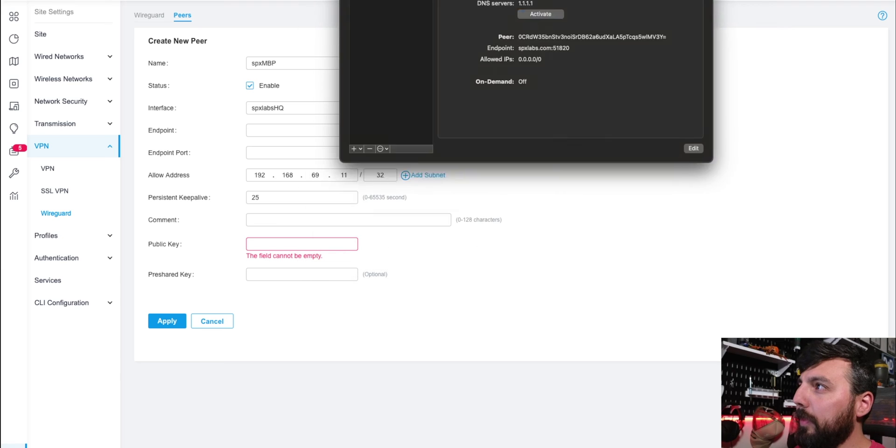
key("super+Tab")
left_click(306, 246)
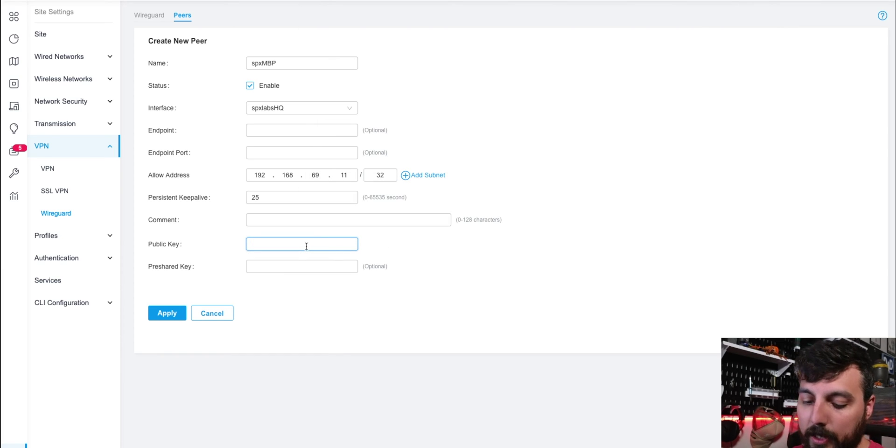
key("super+v")
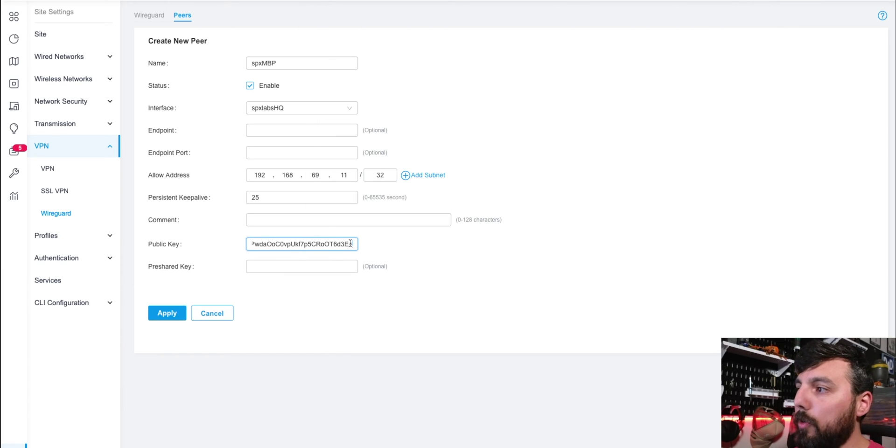
left_click_drag(355, 245, 189, 242)
left_click(304, 245)
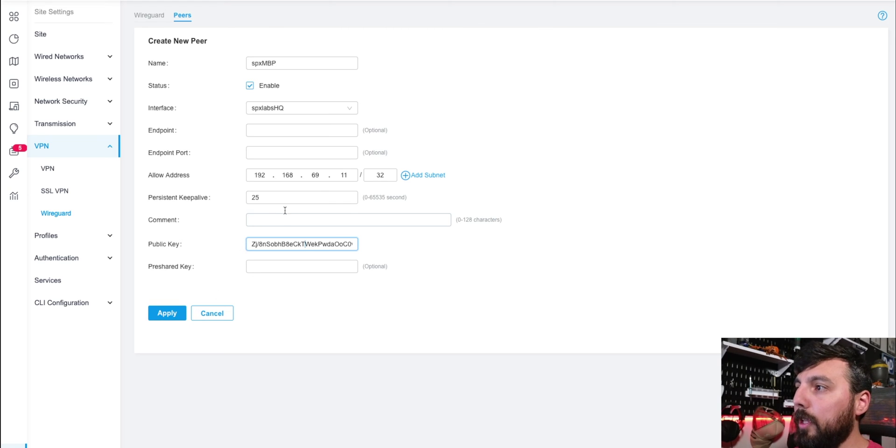
left_click(173, 313)
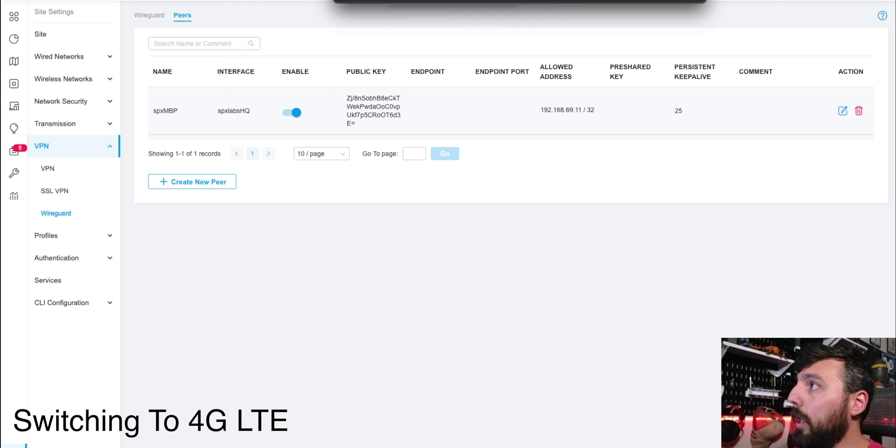
- Bring up the WireGuard tunnels window, close it and check the current public IP address in the Google results
left_click(537, 19)
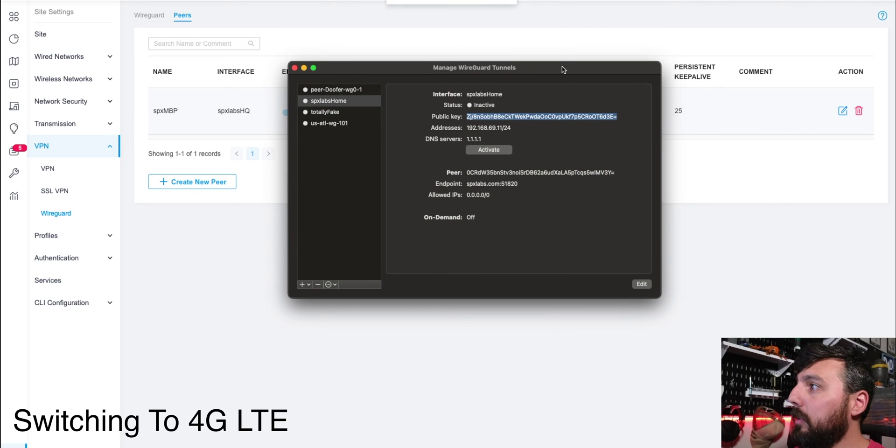
key("super+w")
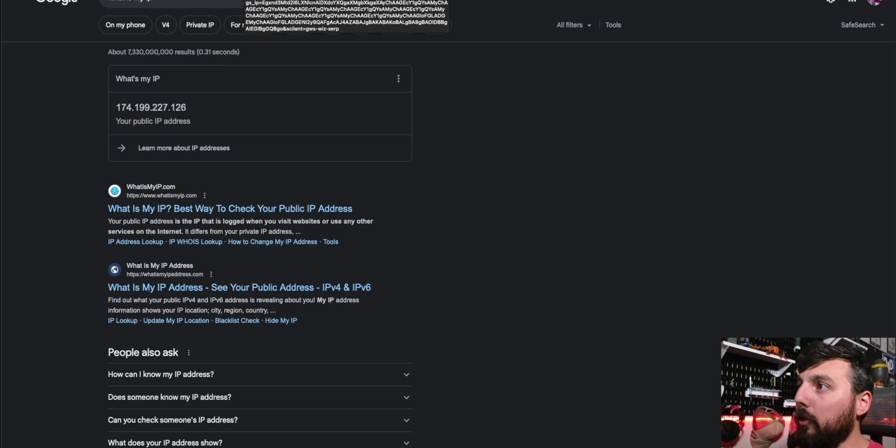
- Switch back to the Omada controller and examine the spxMBP peer's remote IP address in the Wireguard VPN status
key("super+Tab")
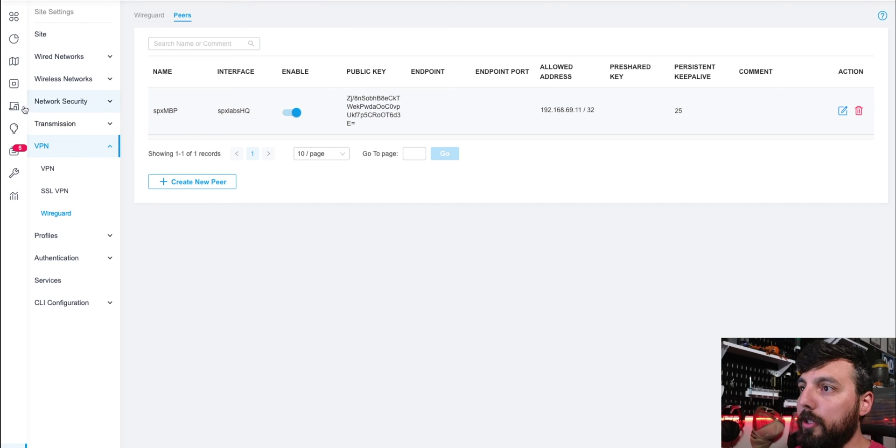
left_click(40, 128)
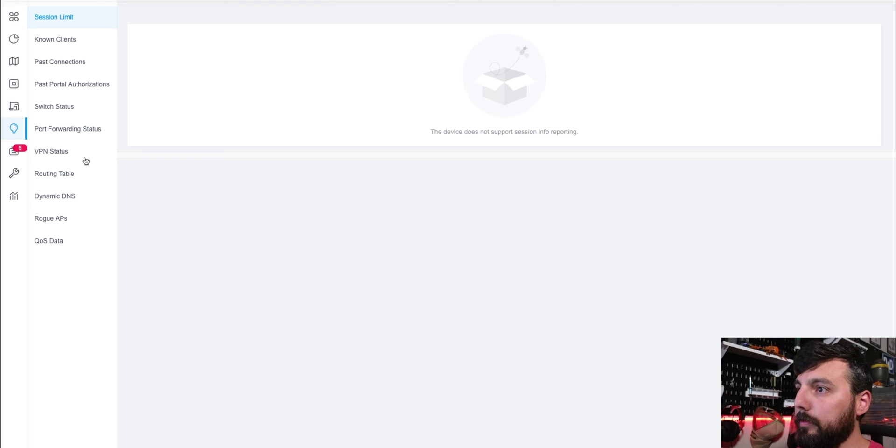
left_click(62, 155)
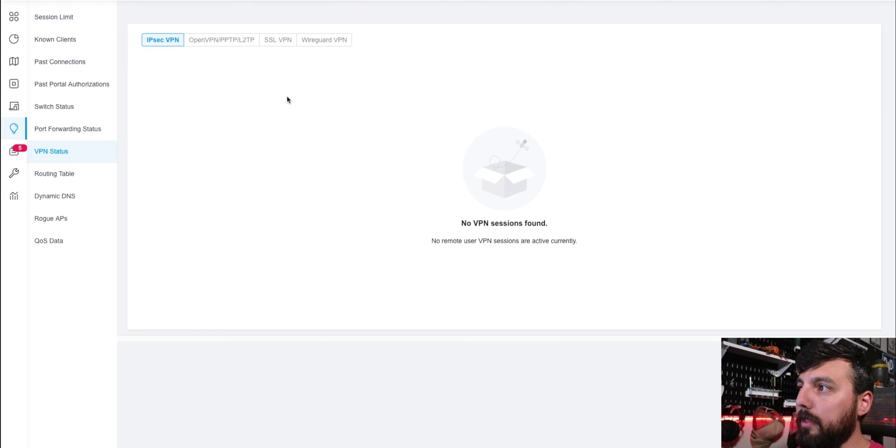
left_click(329, 41)
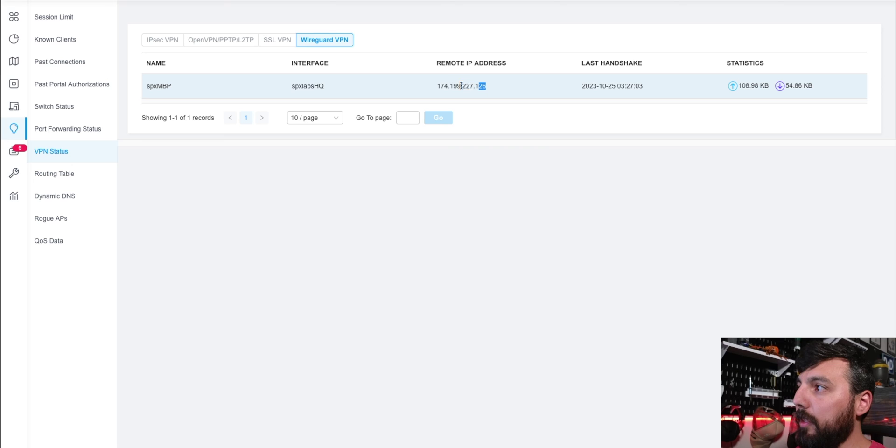
left_click_drag(461, 85, 436, 86)
left_click(514, 100)
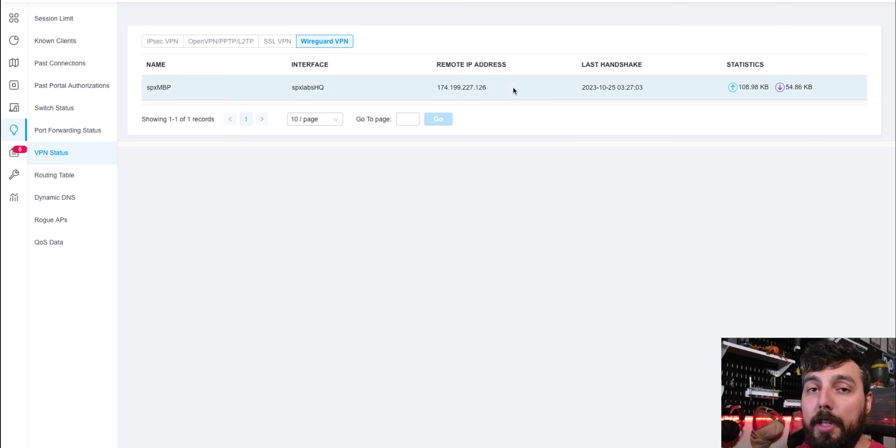
- Open the Unraid server's Main page at 192.168.10.25 in a new browser tab to test access to the home network
key("ctrl+t")
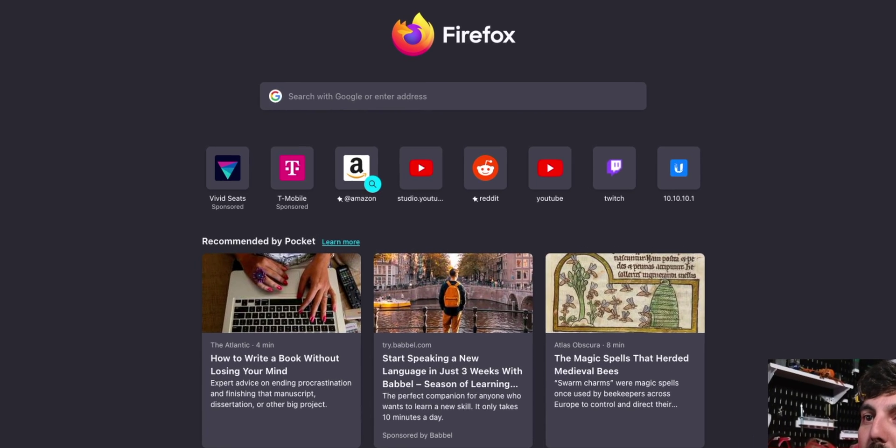
left_click(494, 1)
type("192.168.")
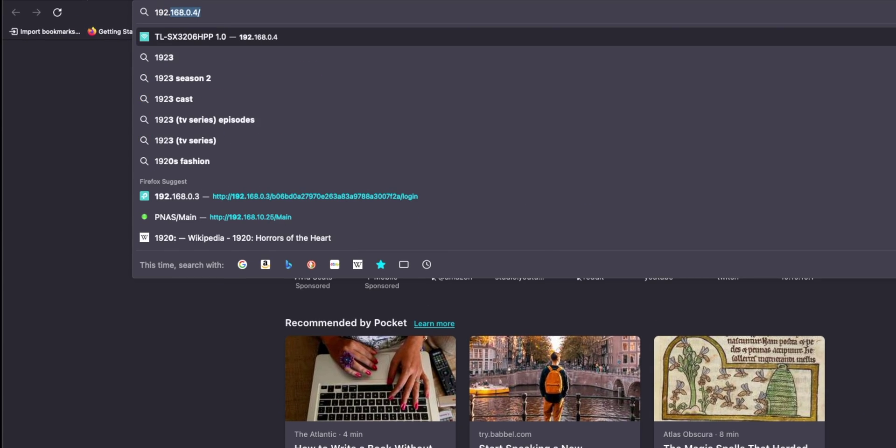
type("10.")
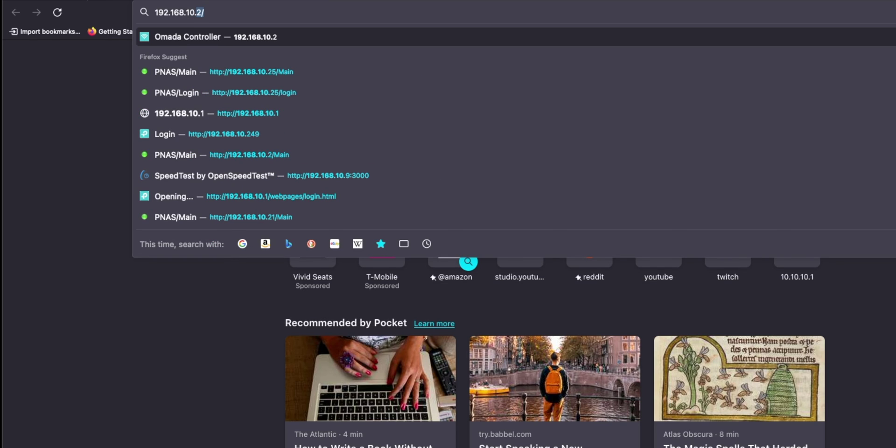
type("25")
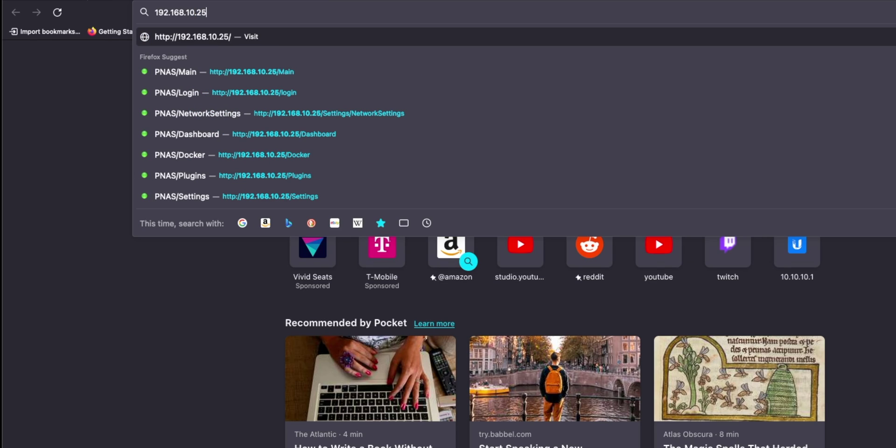
key("Down")
key("Return")
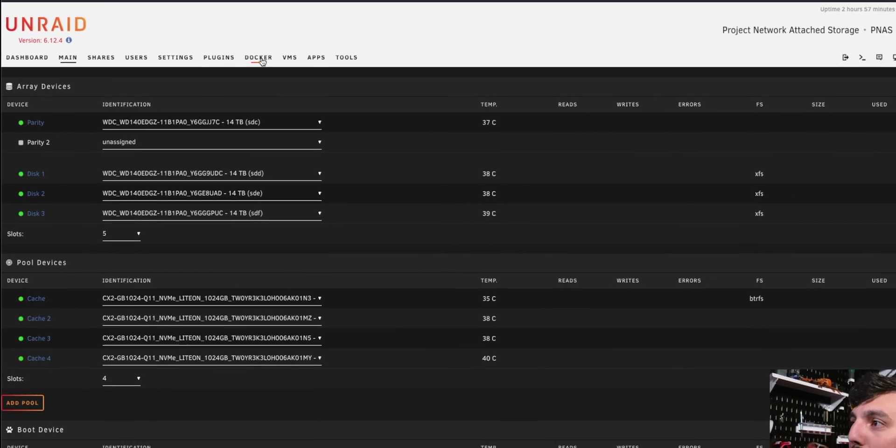
- Browse the Unraid server's Docker, Dashboard, Users, Settings and Main pages to check that they load over the VPN
left_click(261, 58)
left_click(27, 57)
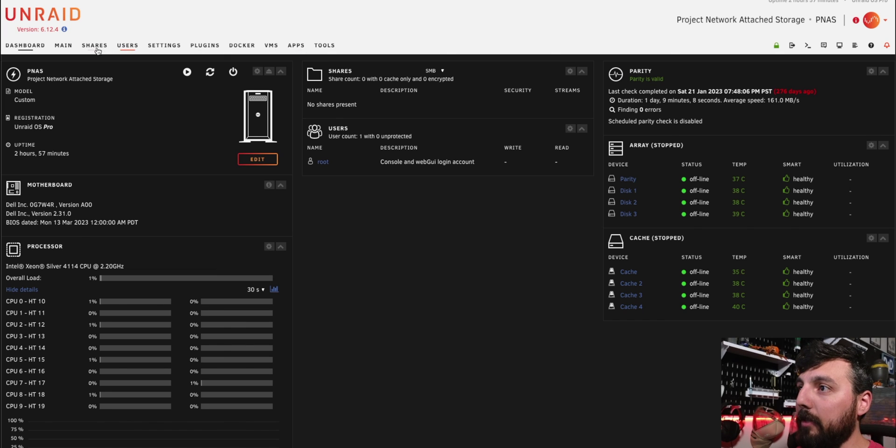
left_click(127, 46)
left_click(165, 47)
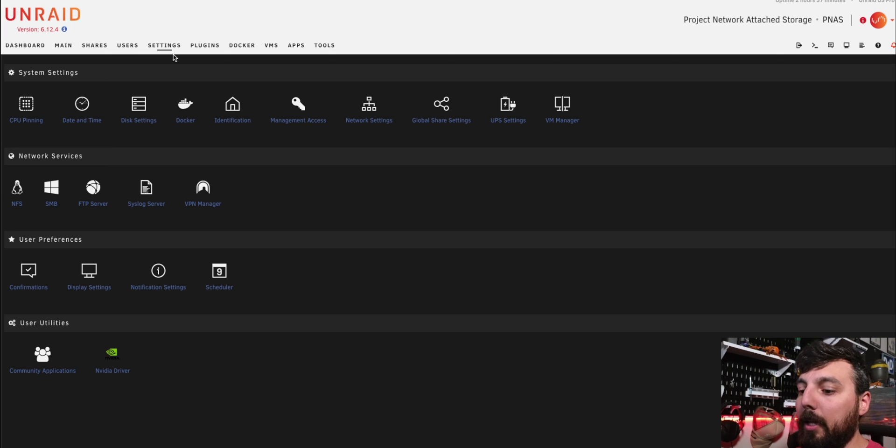
left_click(63, 48)
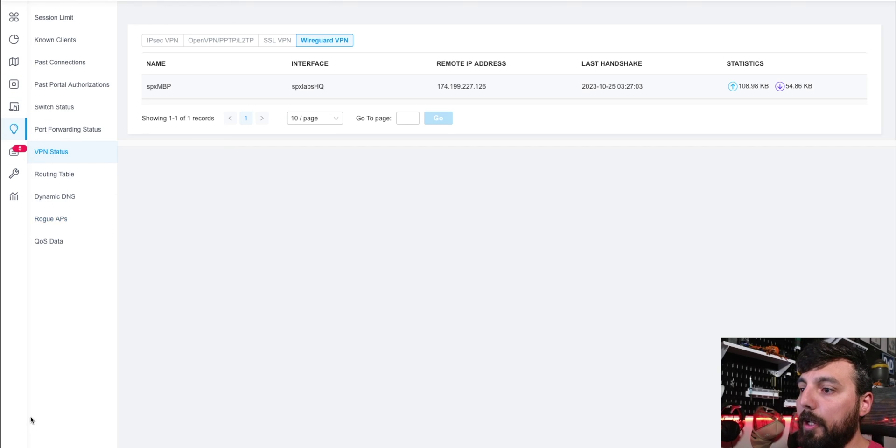
- Examine the Gateway ACL and Switch ACL rule lists in the Omada site settings, and open the VPN policies page
left_click(19, 444)
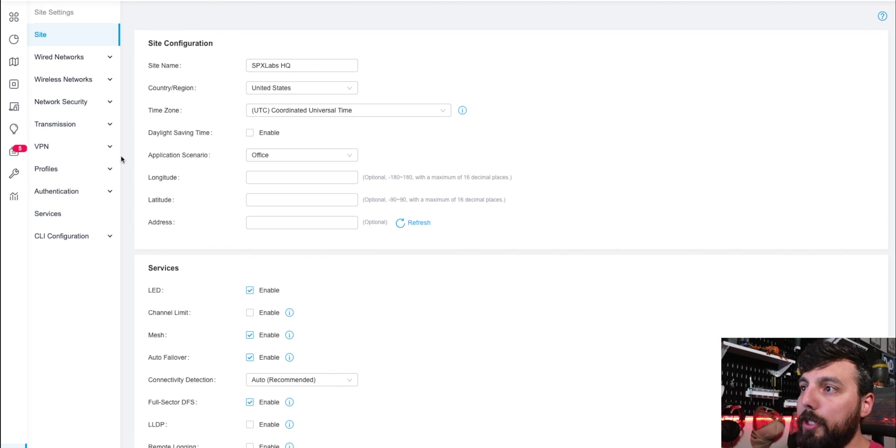
left_click(71, 106)
left_click(46, 125)
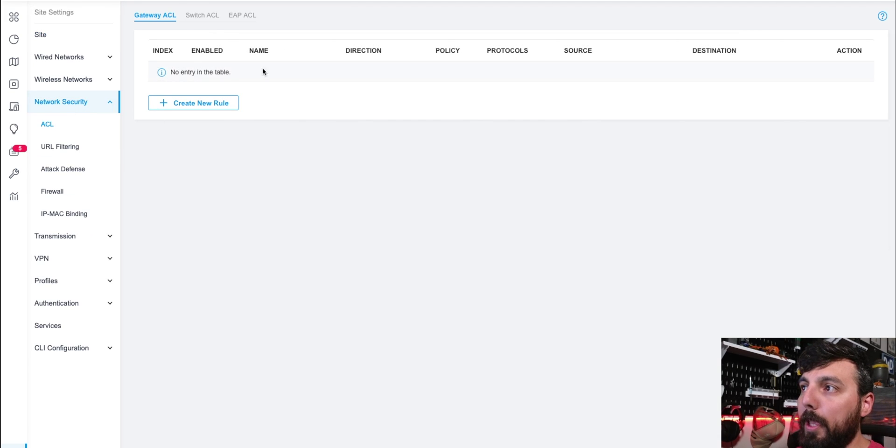
left_click(203, 19)
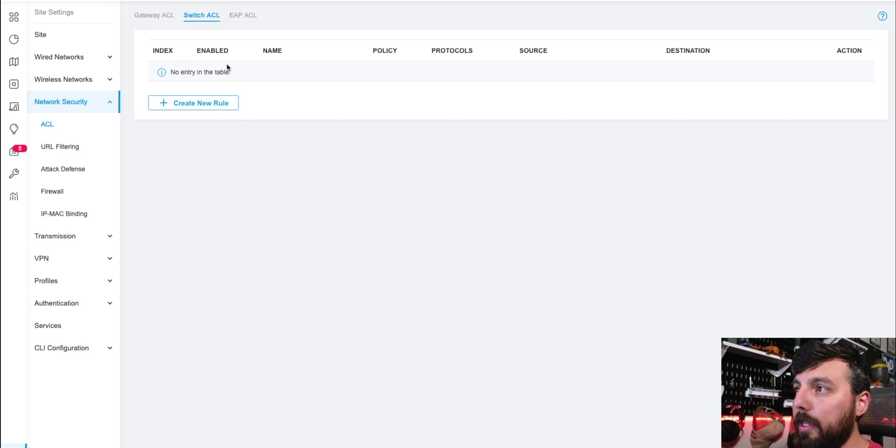
left_click(153, 19)
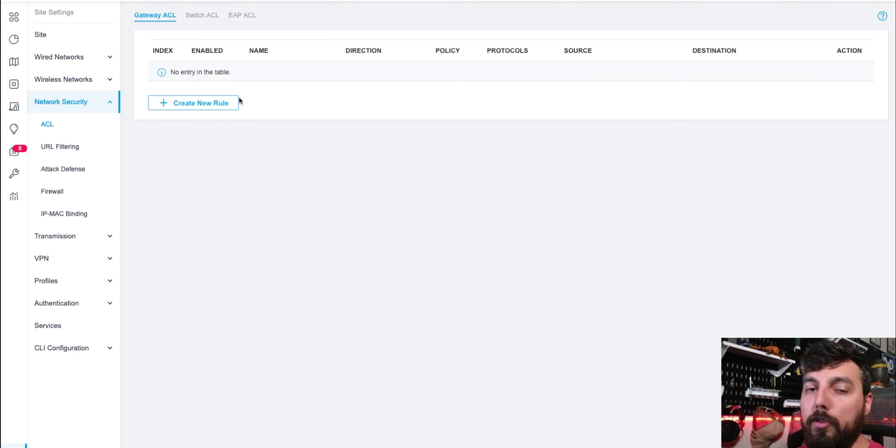
left_click(204, 19)
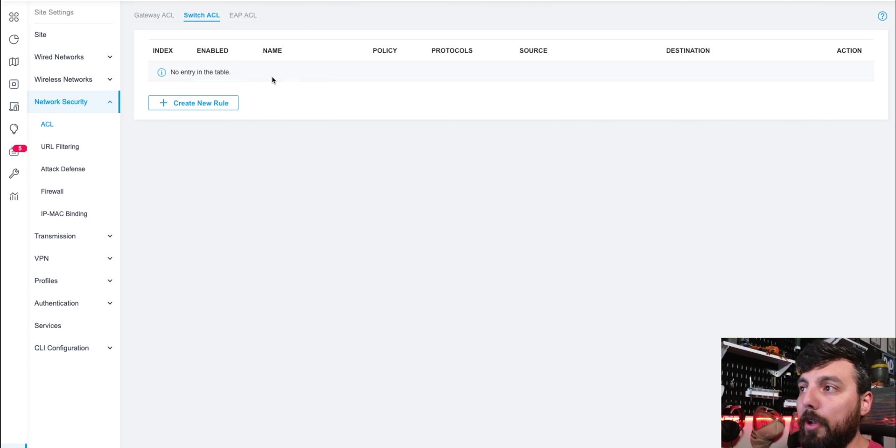
left_click(100, 258)
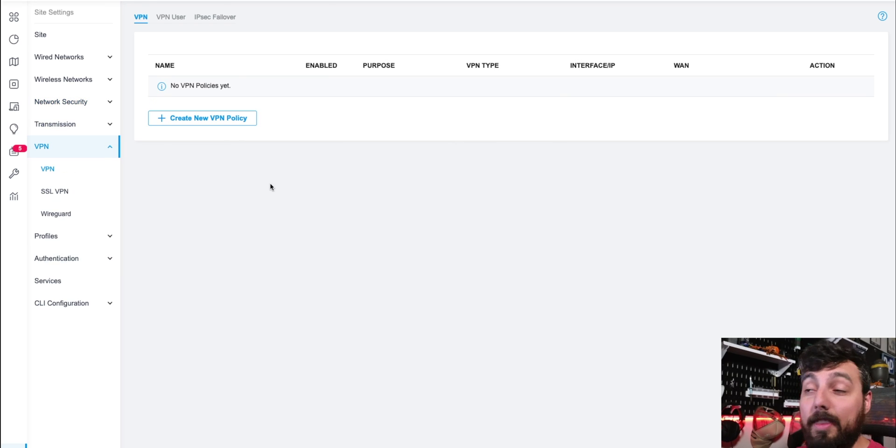